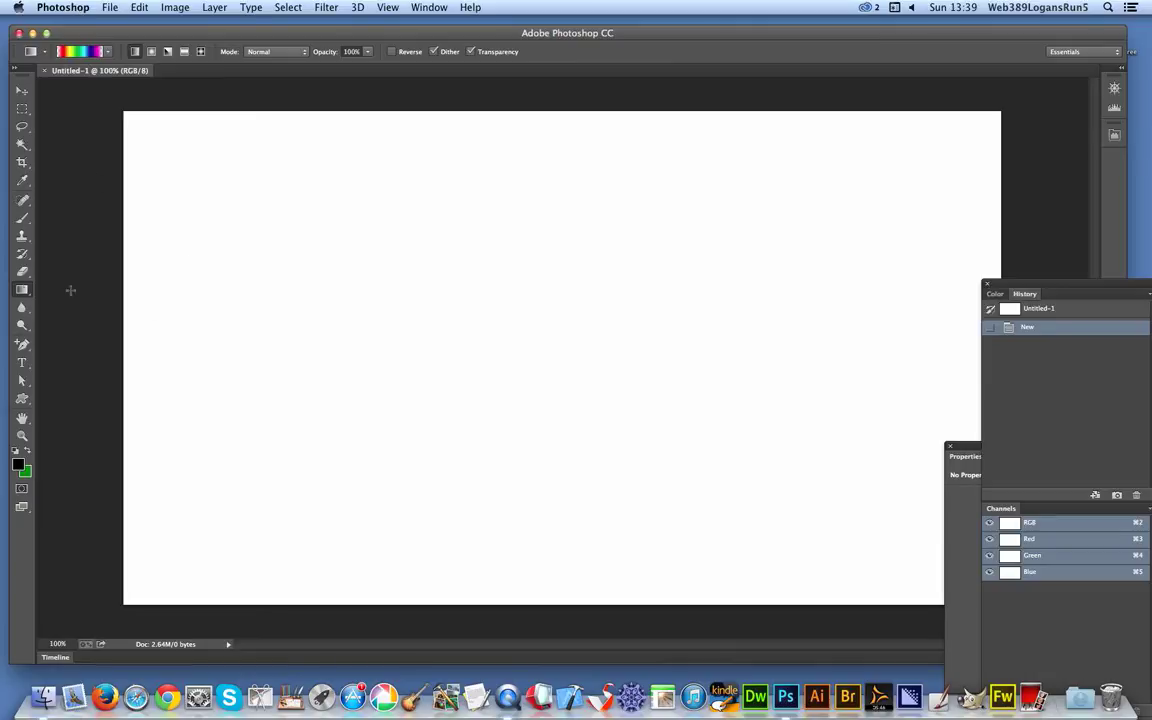
# Fill the canvas with a horizontal spectrum gradient and convert it to grey bands with a default Black & White adjustment.
pyautogui.moveTo(179, 351); pyautogui.dragTo(962, 366)
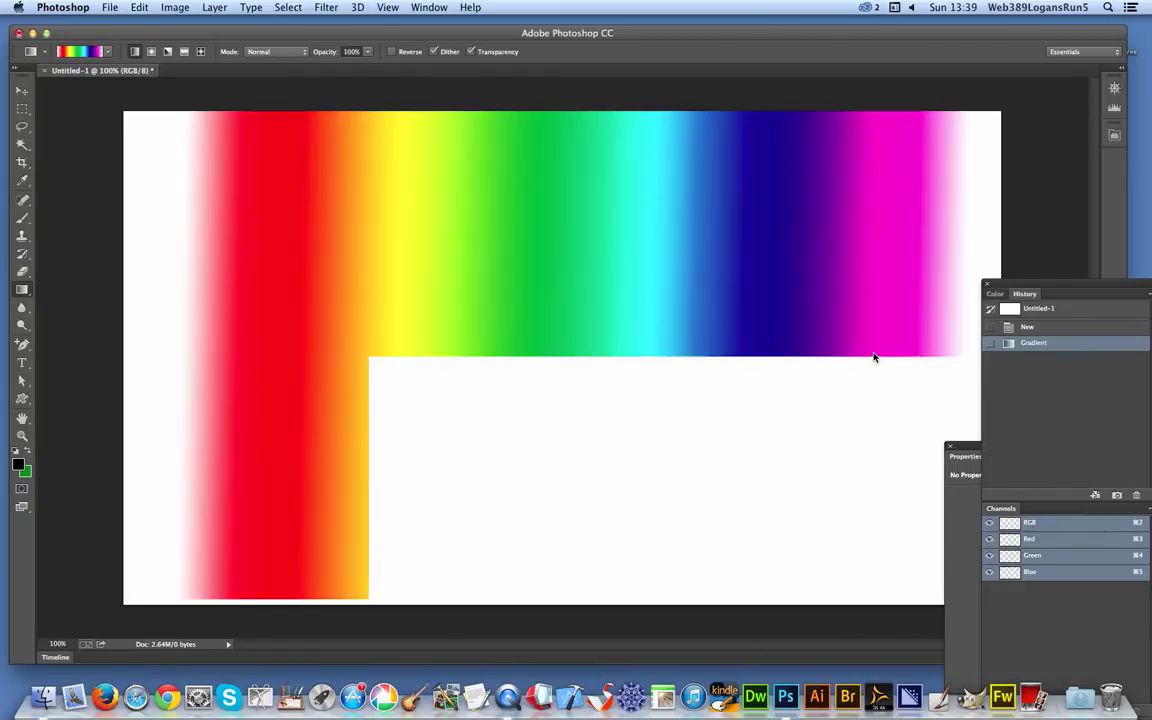
pyautogui.click(170, 8)
pyautogui.moveTo(183, 55)
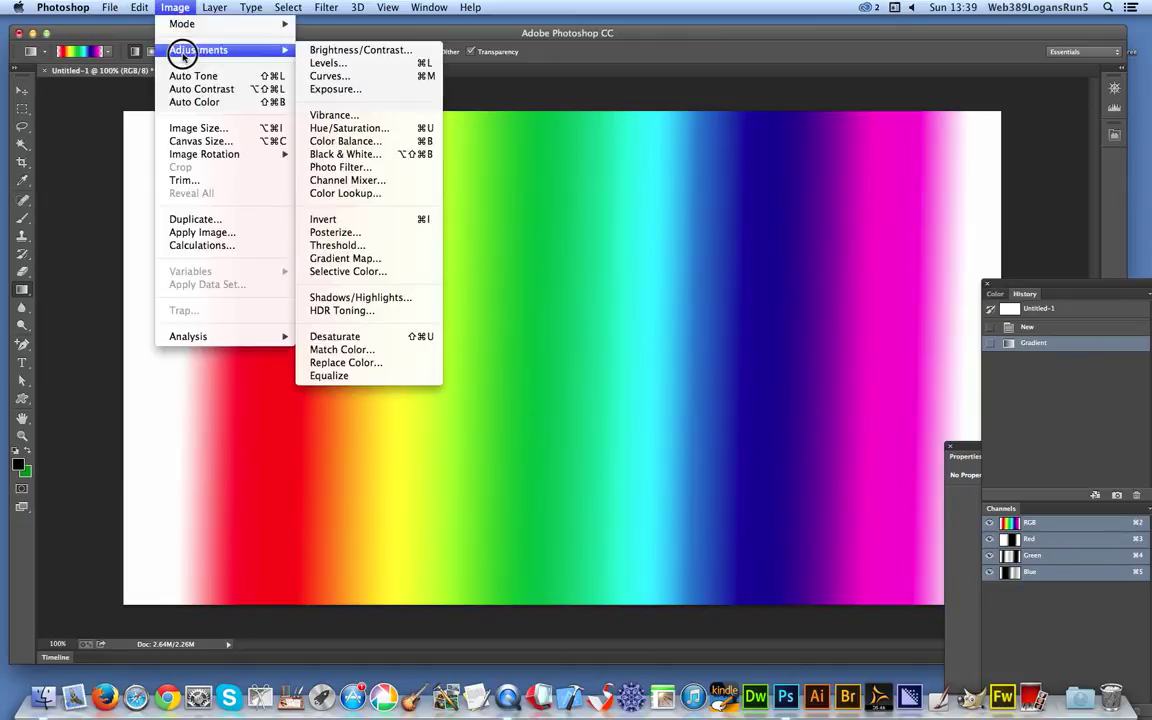
pyautogui.click(331, 152)
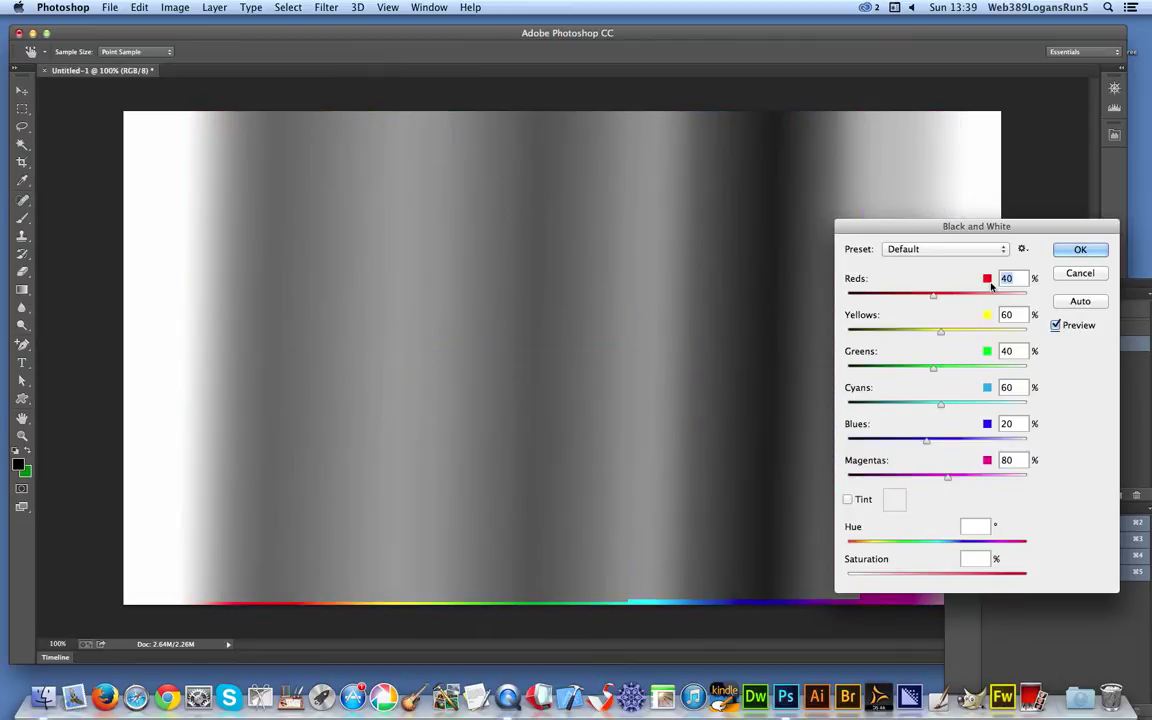
pyautogui.click(1080, 249)
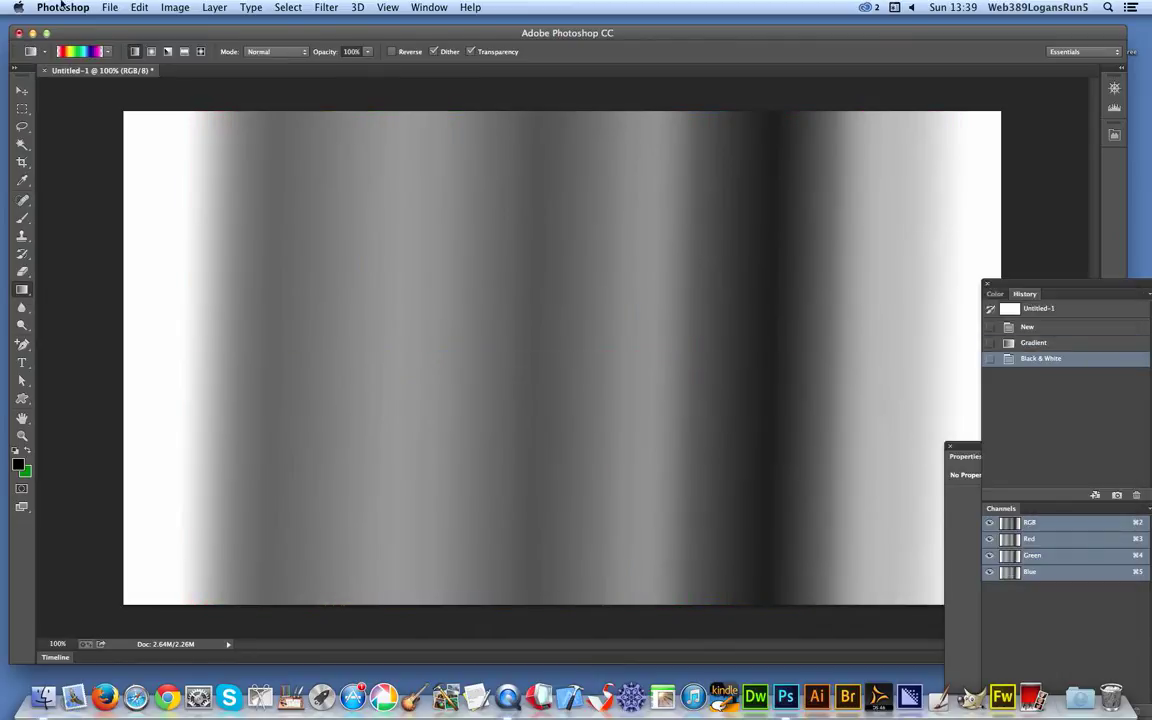
# Apply the Filter Gallery's Glass distortion with Distortion 20 and Smoothness 8.
pyautogui.click(327, 8)
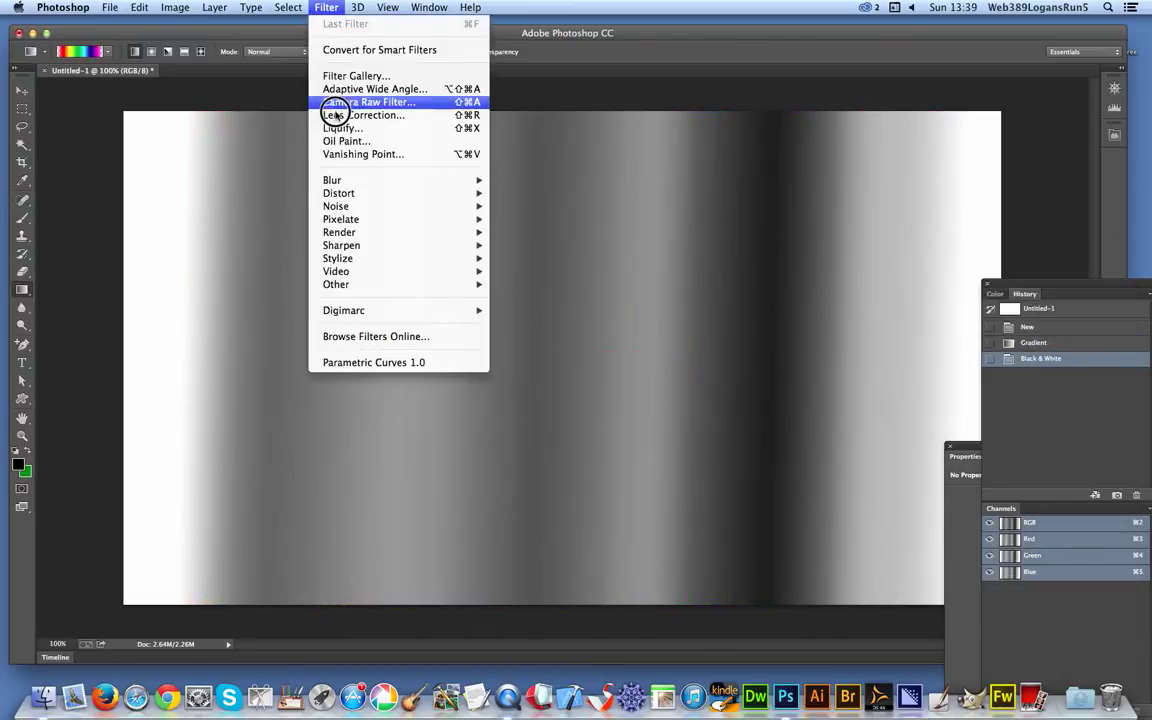
pyautogui.click(380, 77)
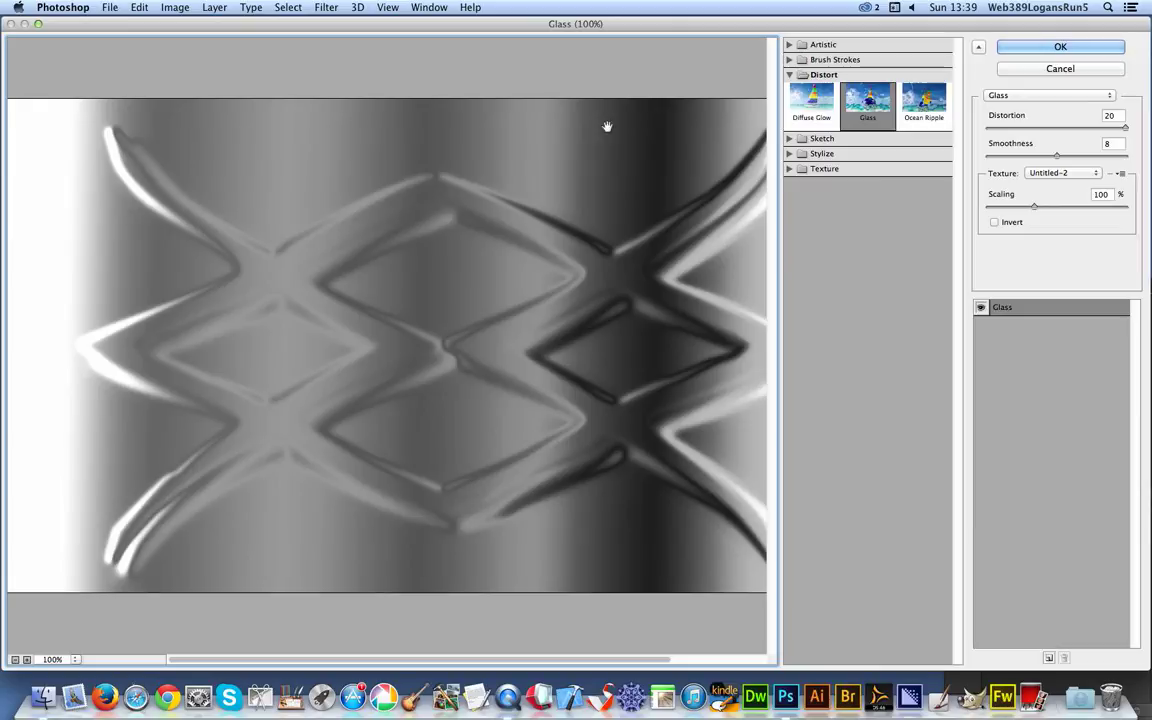
pyautogui.click(1042, 50)
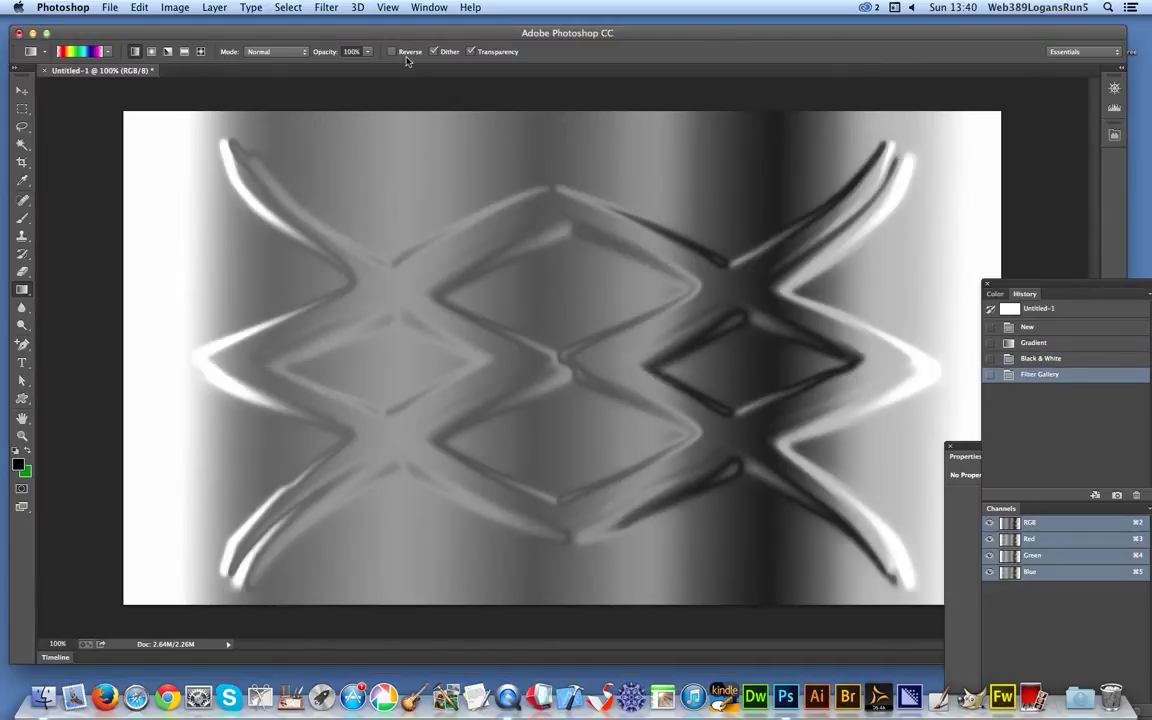
pyautogui.click(327, 8)
pyautogui.click(332, 9)
# Reapply the Glass filter twice more to build a chrome-like diamond lattice.
pyautogui.click(329, 8)
pyautogui.click(332, 23)
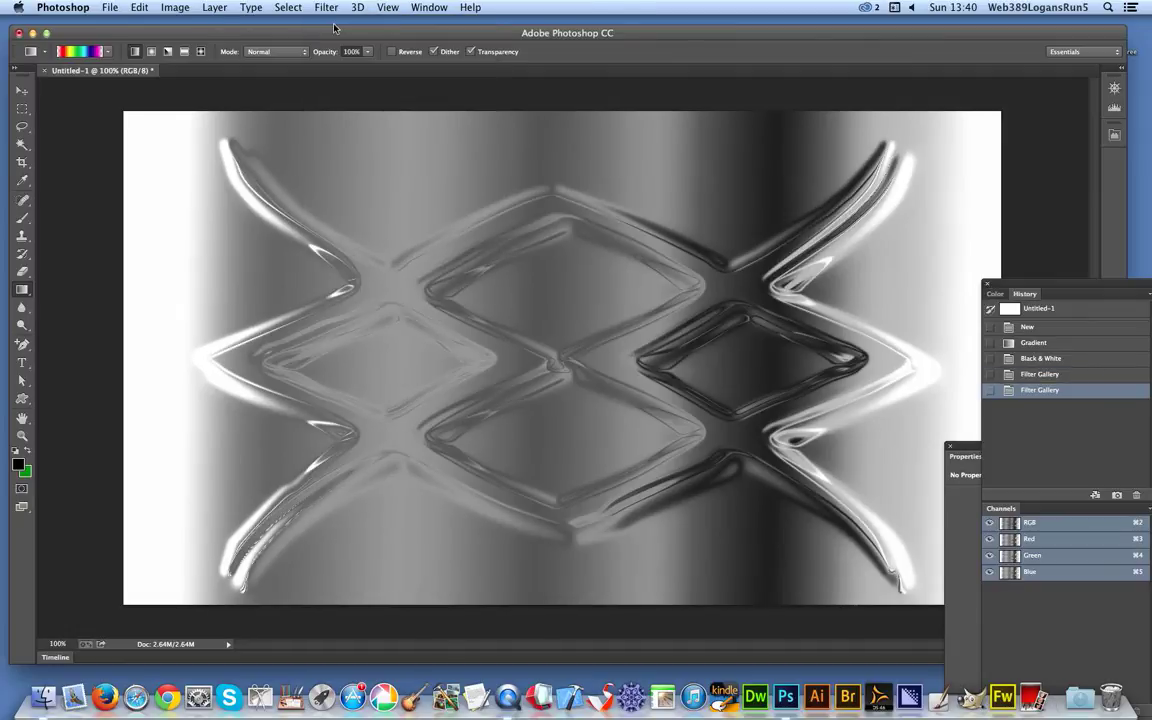
pyautogui.click(327, 9)
pyautogui.click(328, 9)
pyautogui.press('super+f')
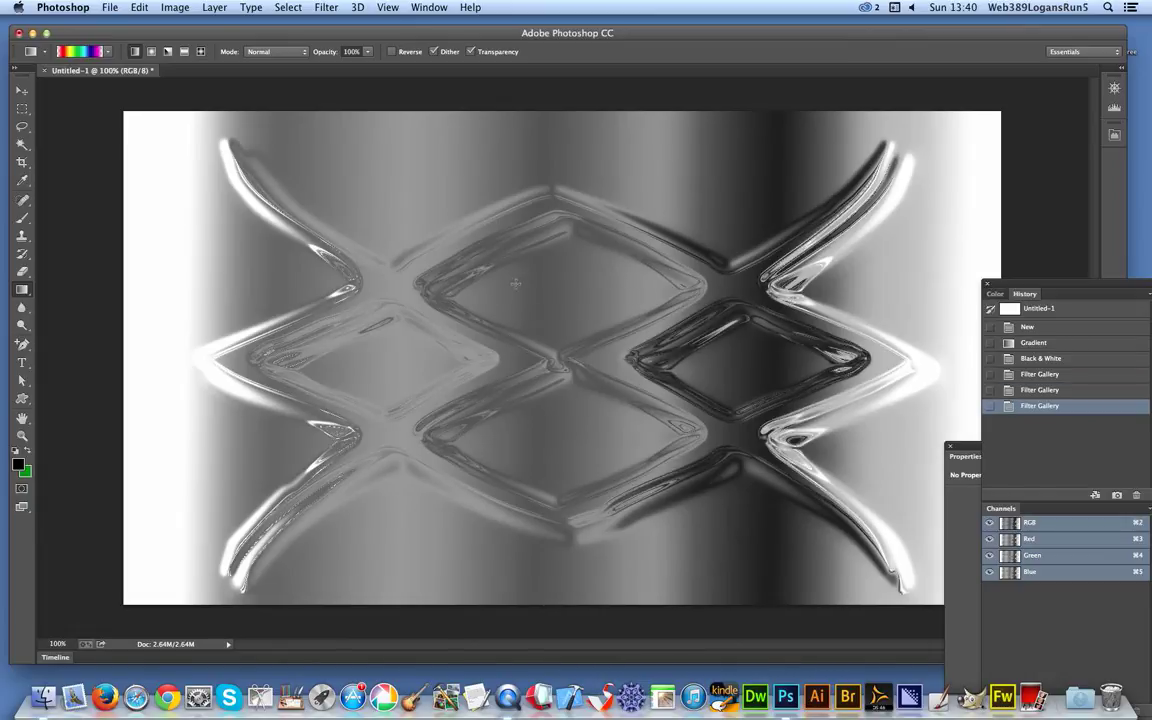
pyautogui.click(330, 7)
pyautogui.moveTo(355, 181)
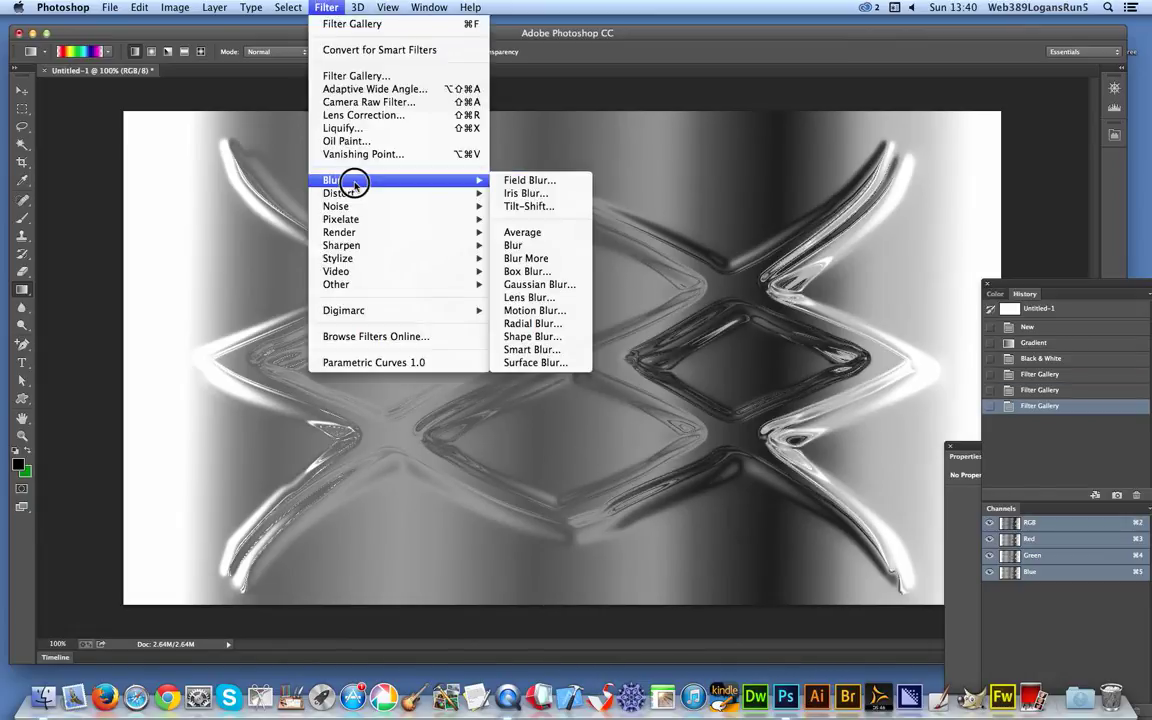
# Soften the lattice with a Gaussian Blur at a 4.1-pixel radius.
pyautogui.click(519, 286)
pyautogui.moveTo(481, 424); pyautogui.dragTo(632, 247)
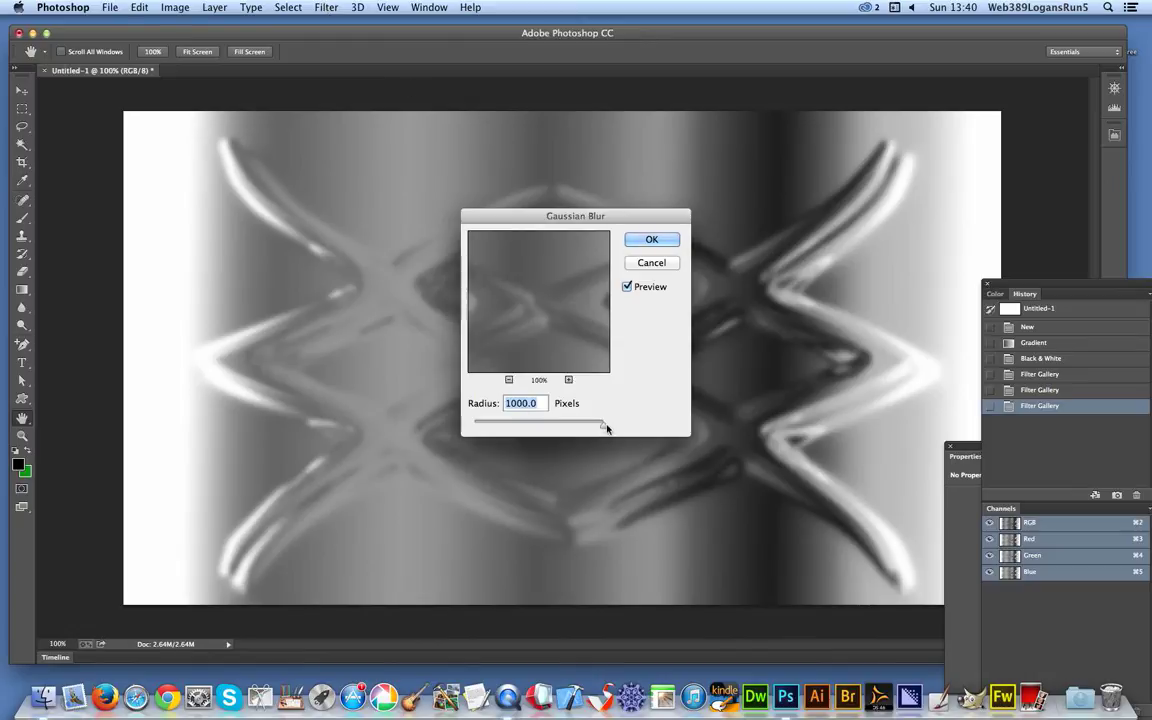
pyautogui.click(509, 424)
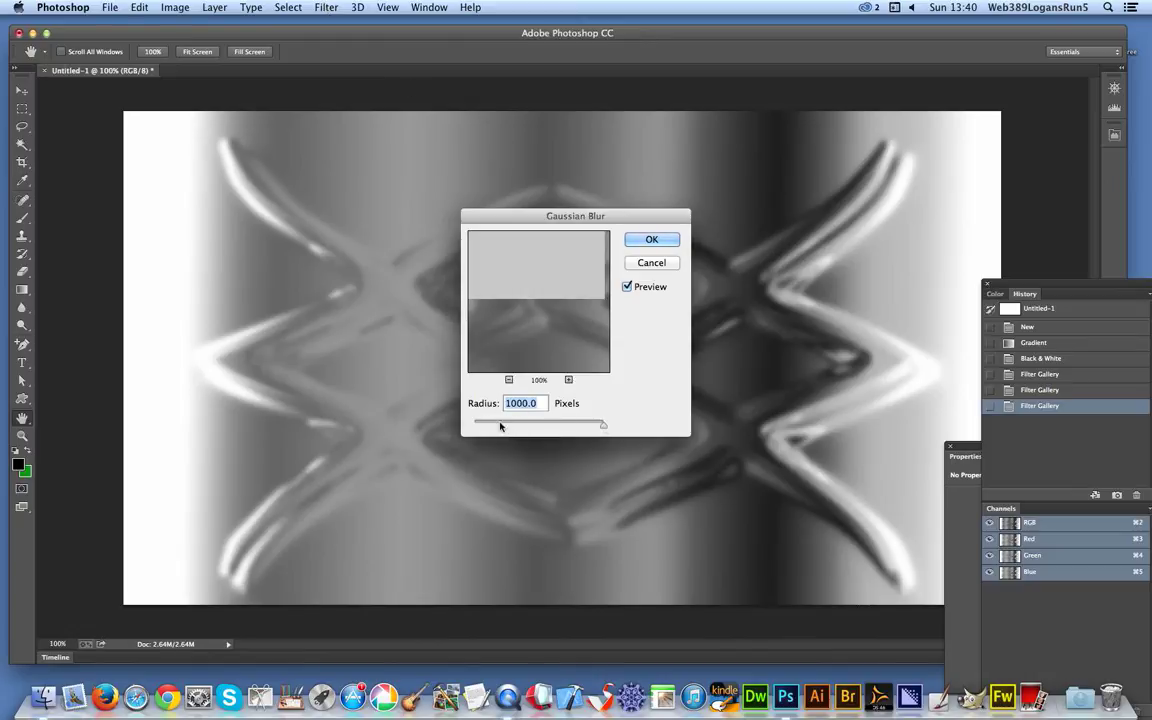
pyautogui.moveTo(499, 427); pyautogui.dragTo(508, 429)
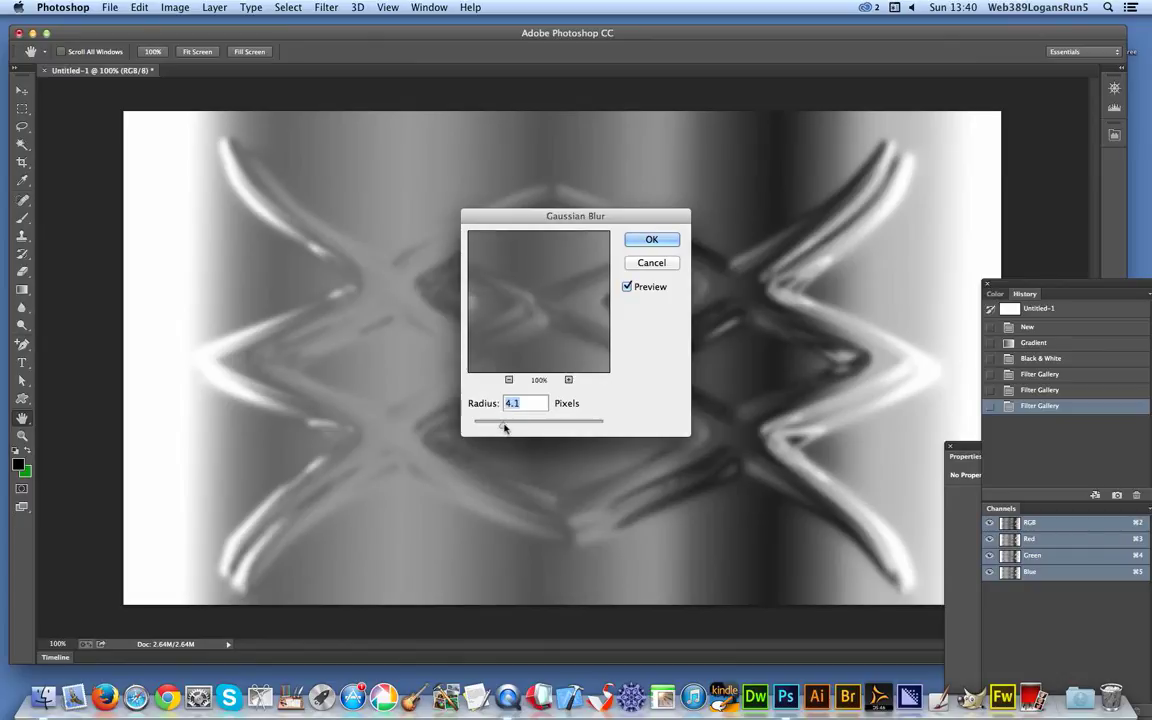
pyautogui.click(649, 242)
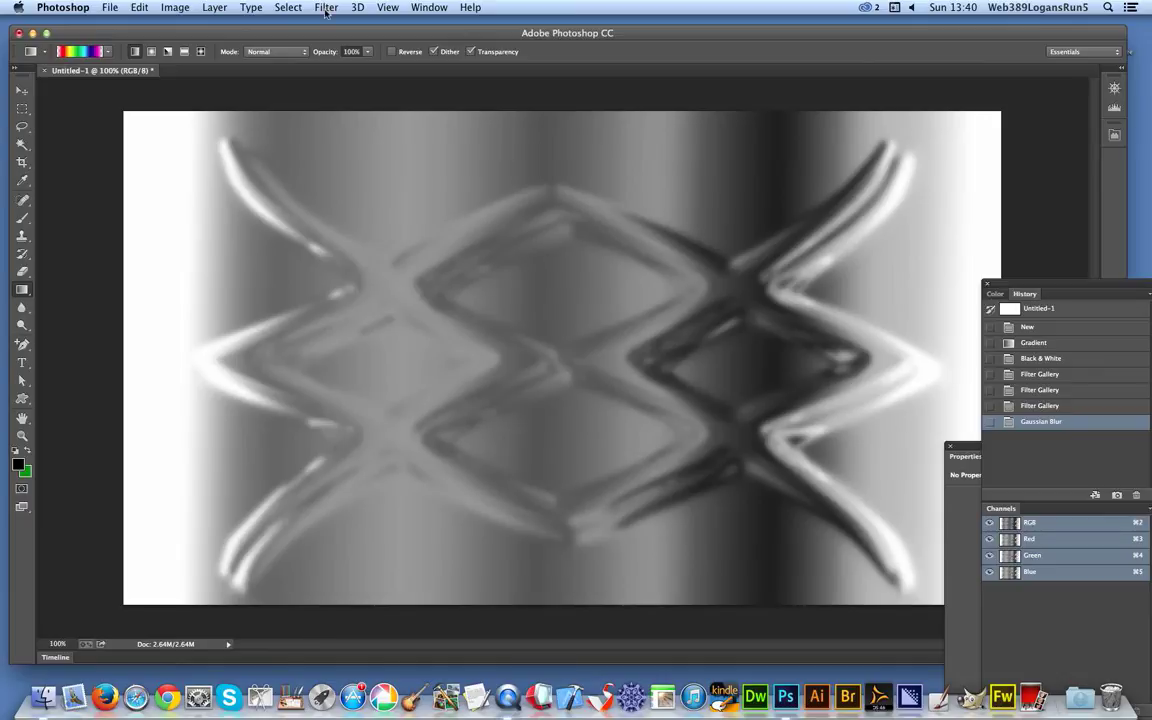
# Add a 105mm Prime lens flare at 135% brightness near the upper right.
pyautogui.click(327, 8)
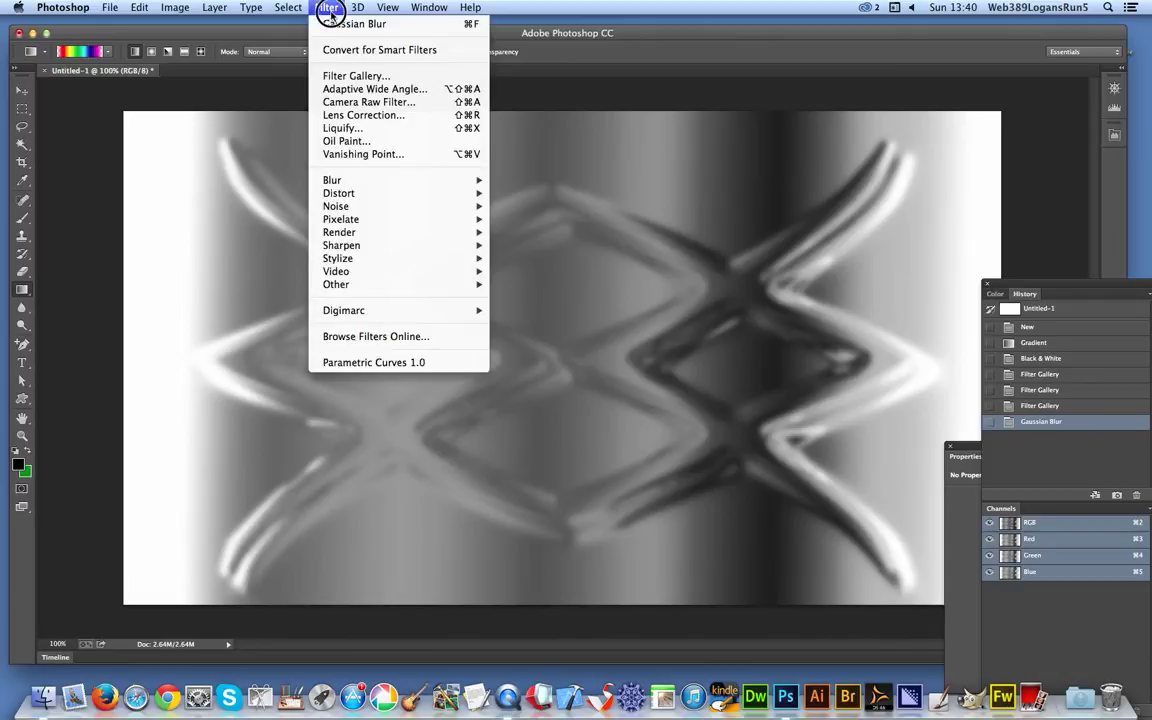
pyautogui.moveTo(354, 231)
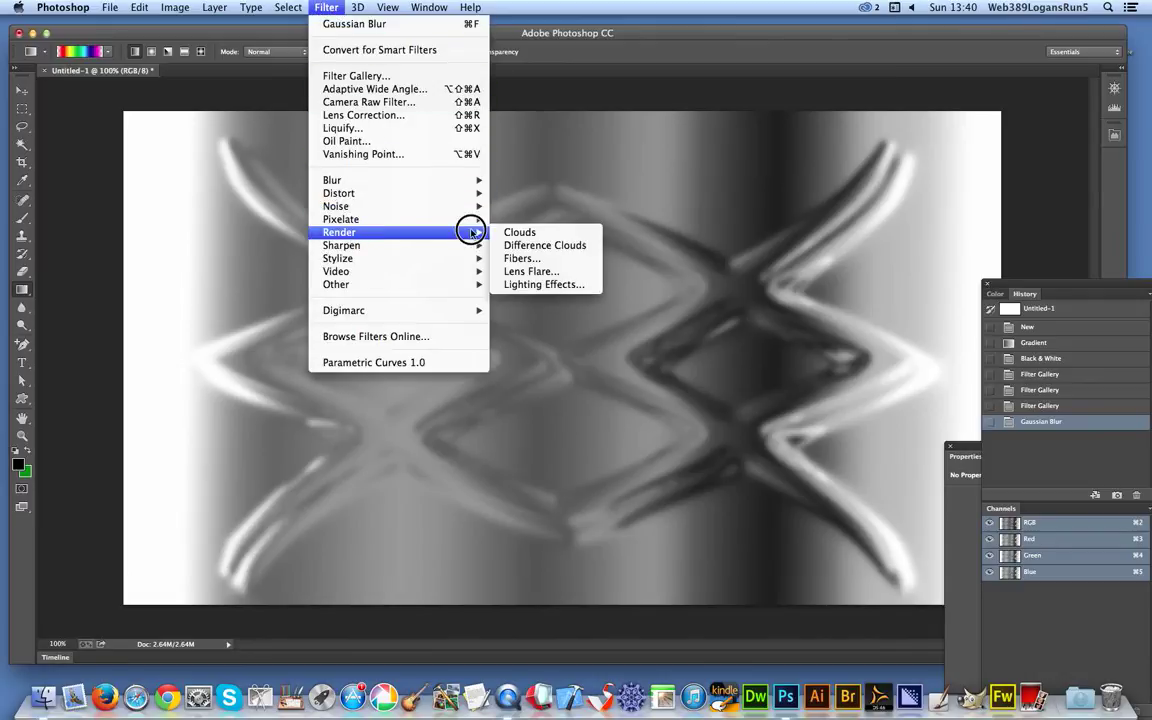
pyautogui.click(531, 272)
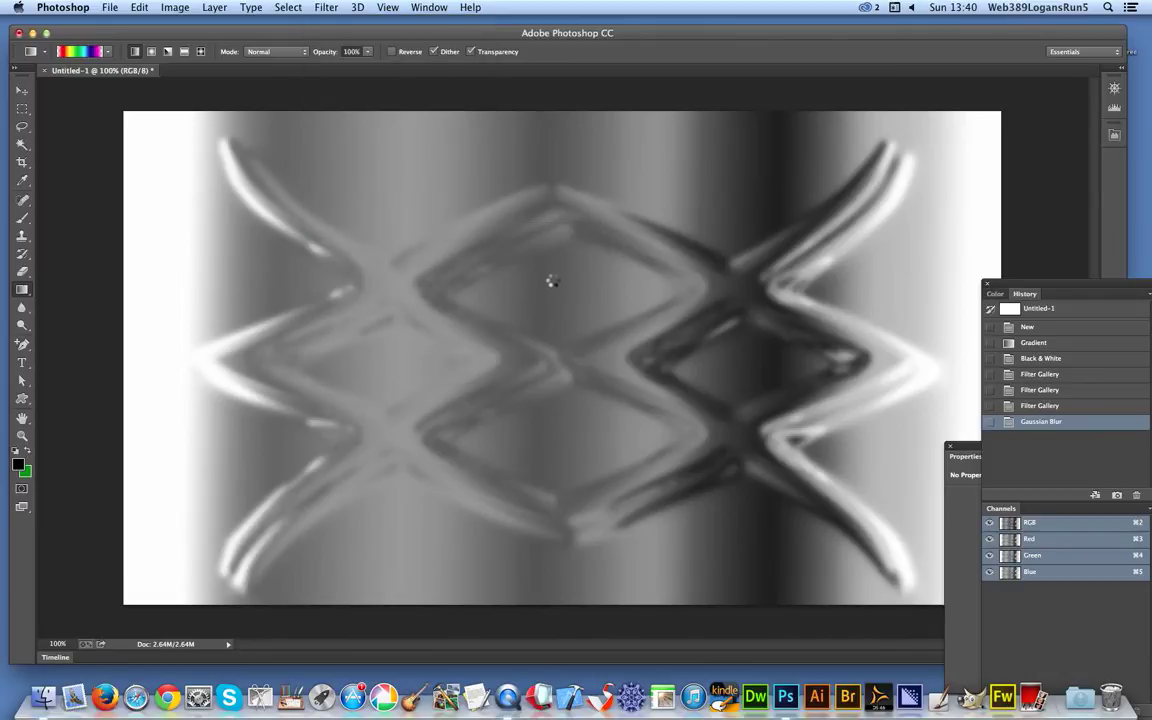
pyautogui.click(539, 222)
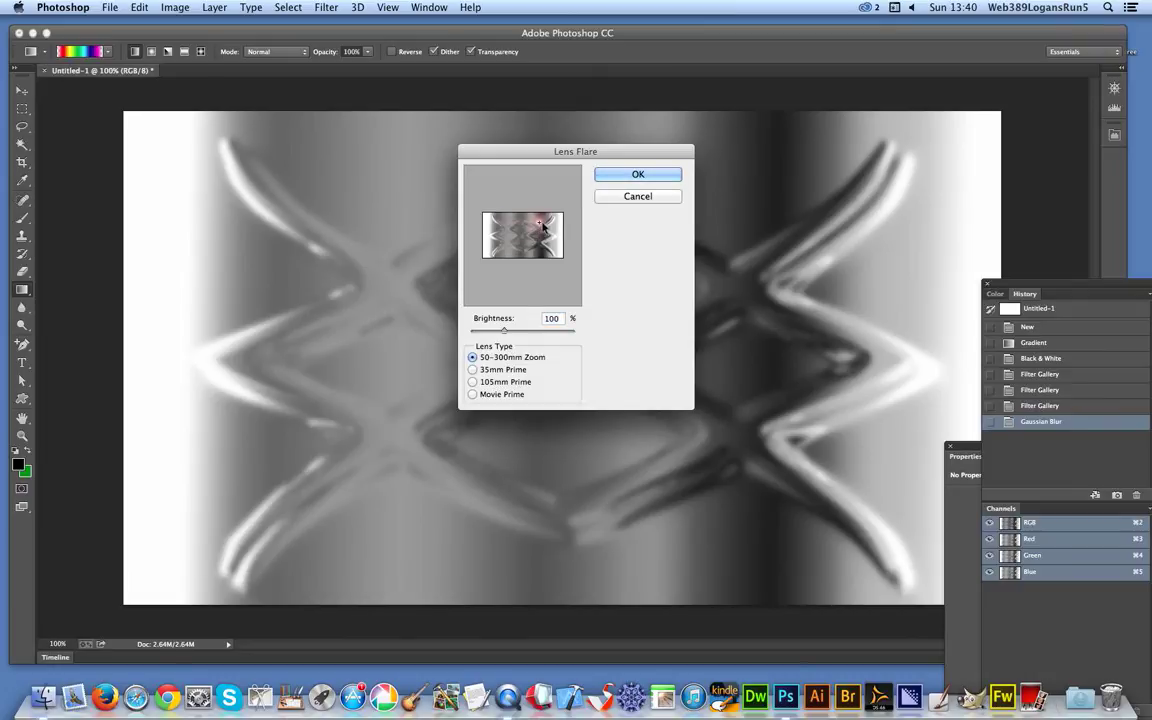
pyautogui.click(480, 381)
pyautogui.click(536, 230)
pyautogui.click(514, 333)
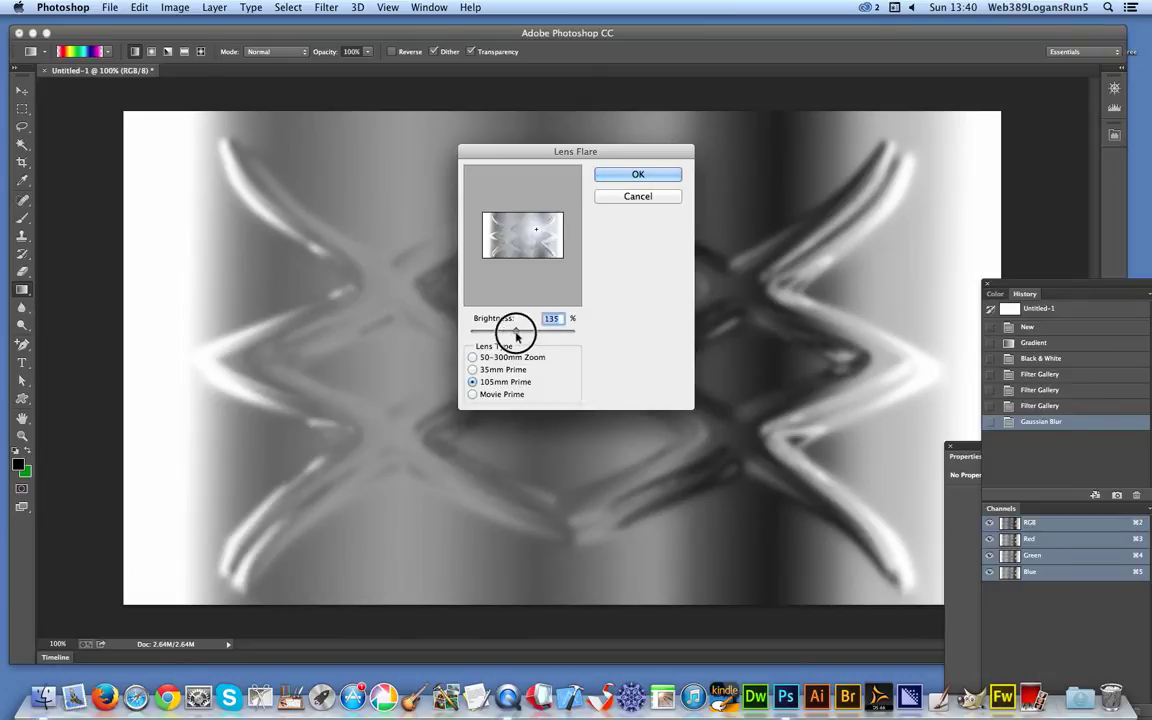
pyautogui.click(637, 176)
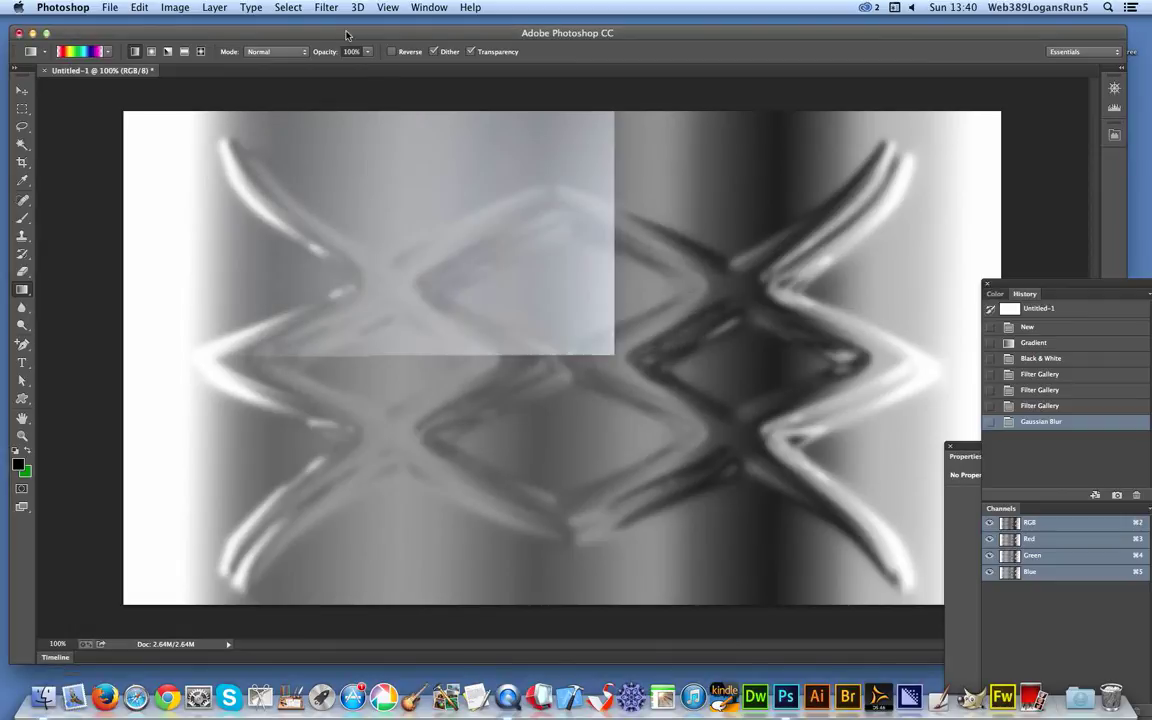
pyautogui.click(328, 7)
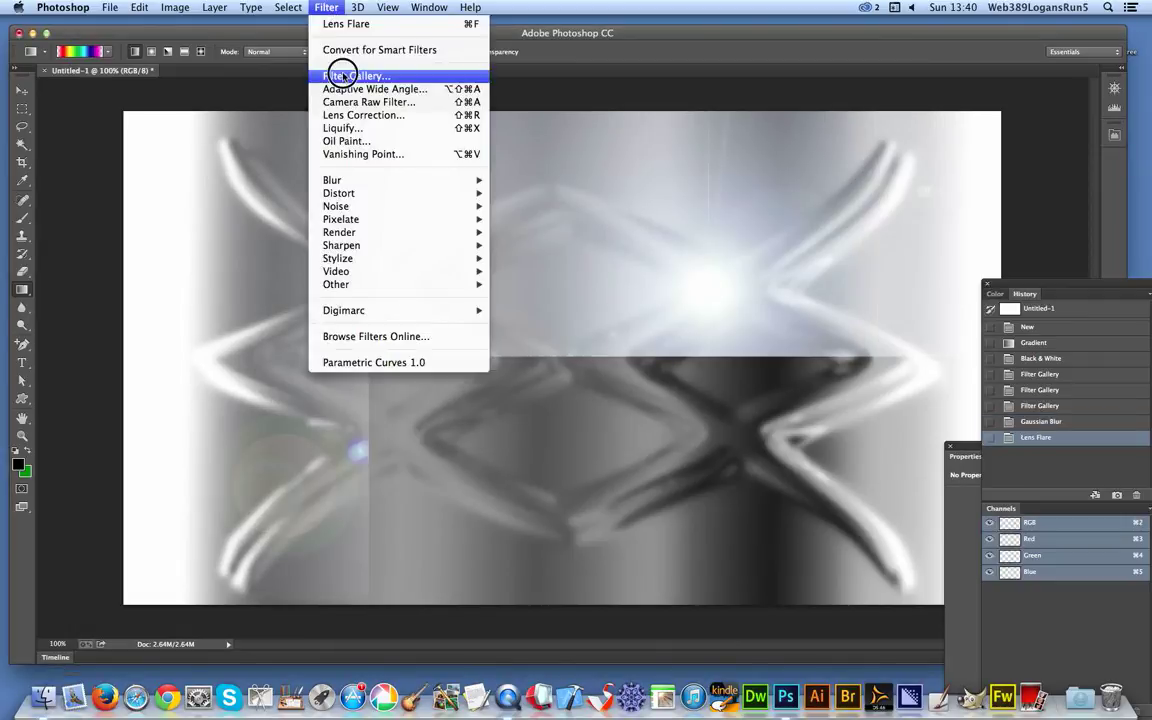
# Apply the Filter Gallery Glass filter, then reapply it once more over the flared texture.
pyautogui.click(521, 168)
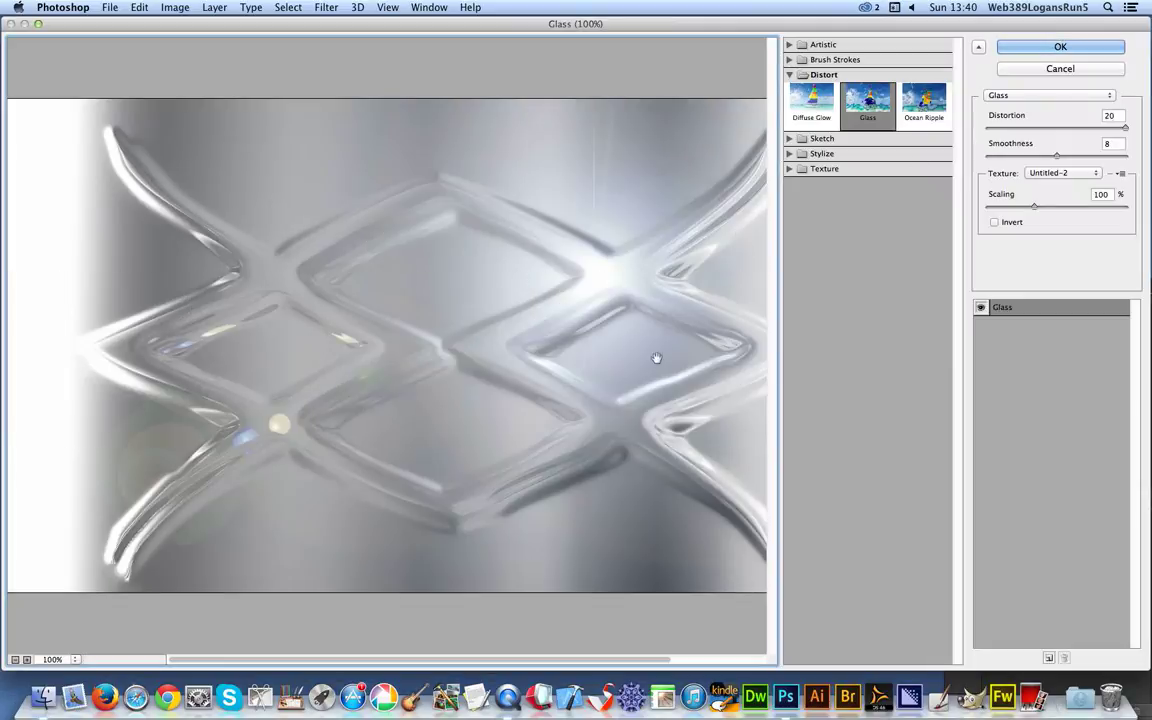
pyautogui.click(1058, 48)
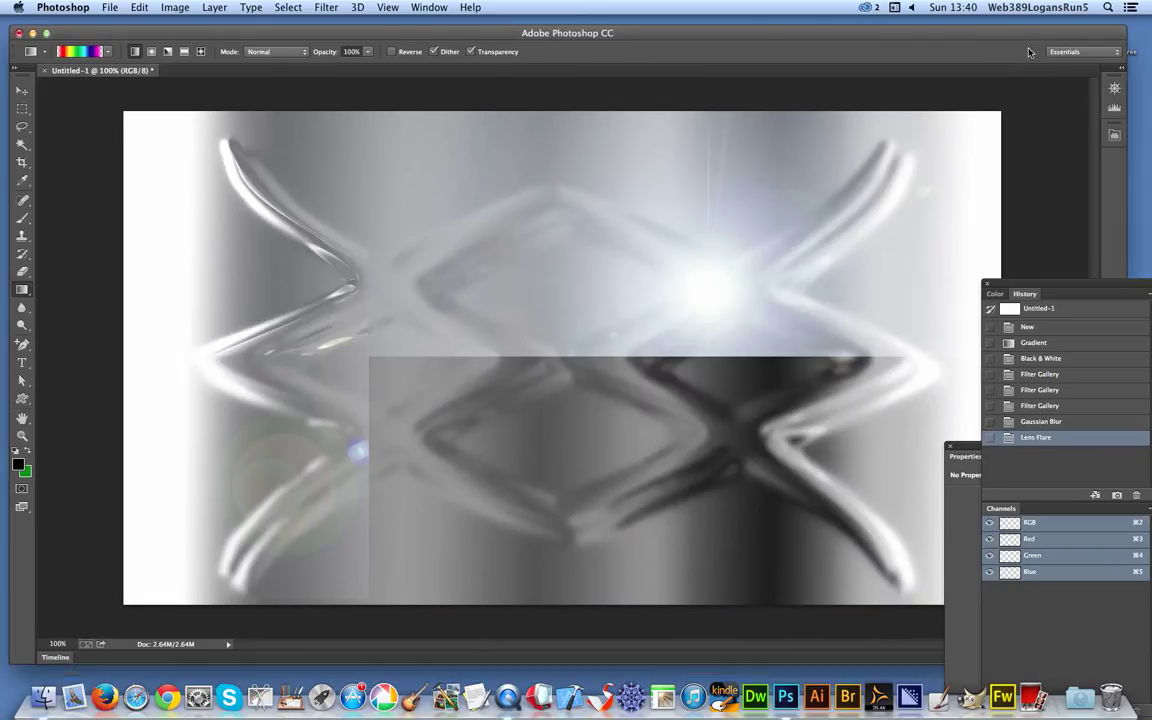
pyautogui.click(325, 7)
pyautogui.click(325, 7)
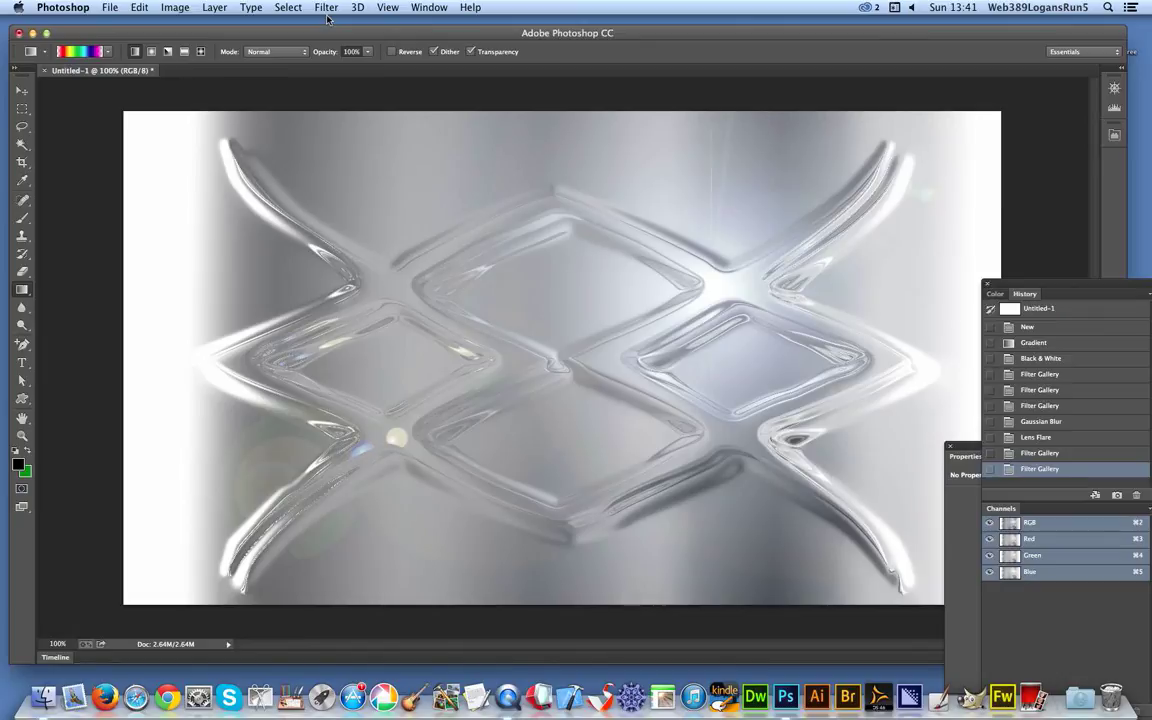
# Rotate the canvas 90° clockwise to portrait and reapply the Glass filter twice.
pyautogui.click(175, 7)
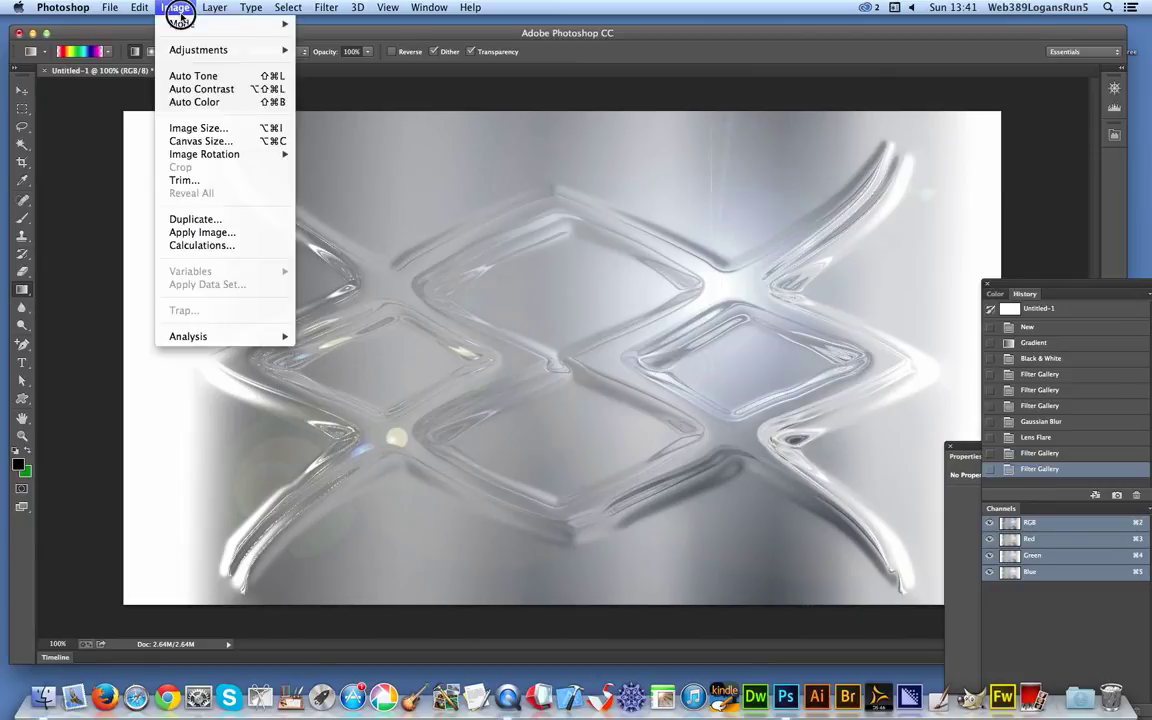
pyautogui.moveTo(219, 154)
pyautogui.click(363, 166)
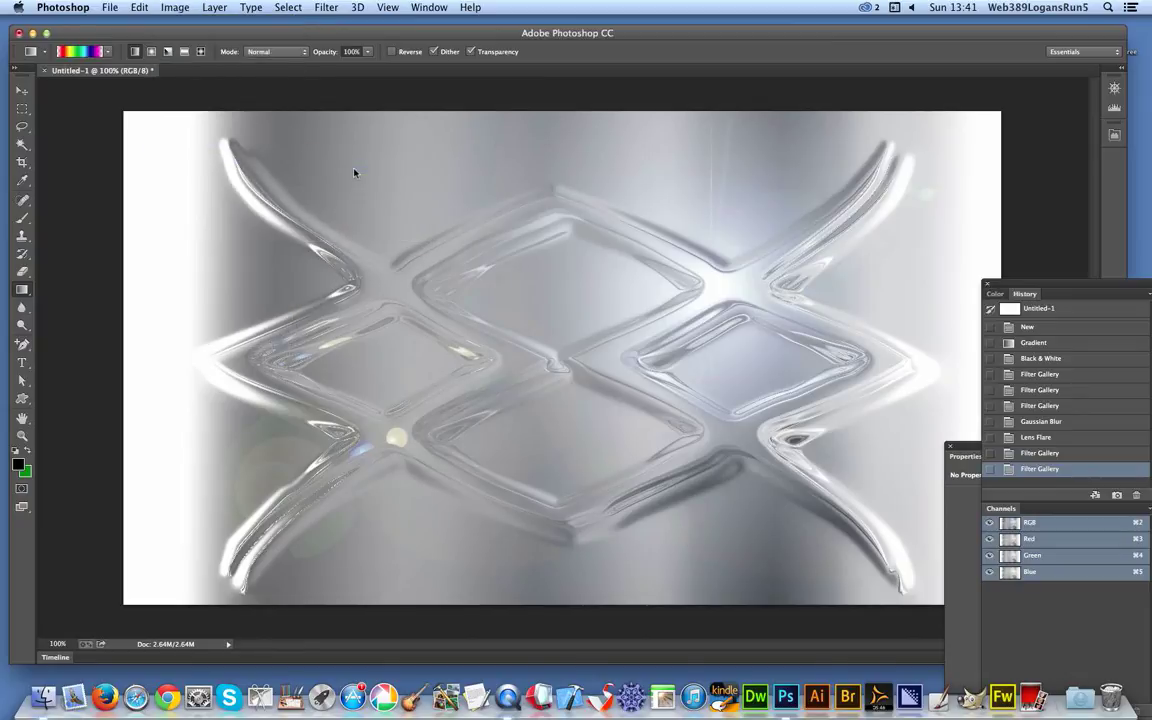
pyautogui.click(316, 8)
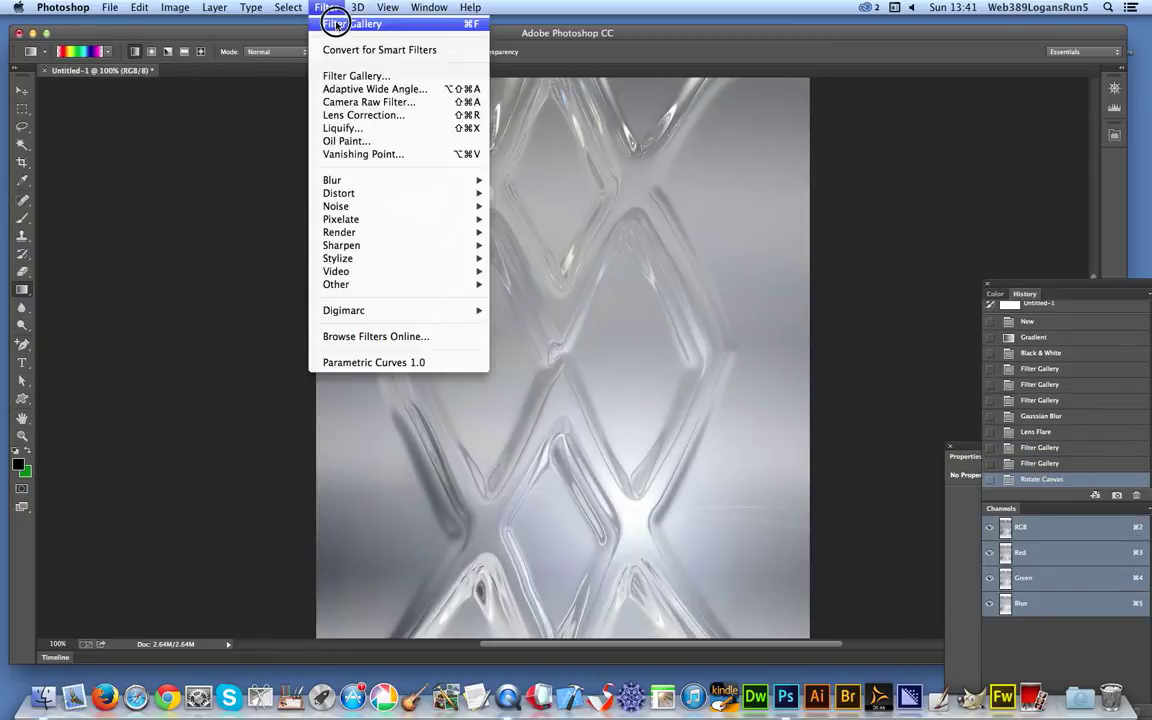
pyautogui.click(337, 25)
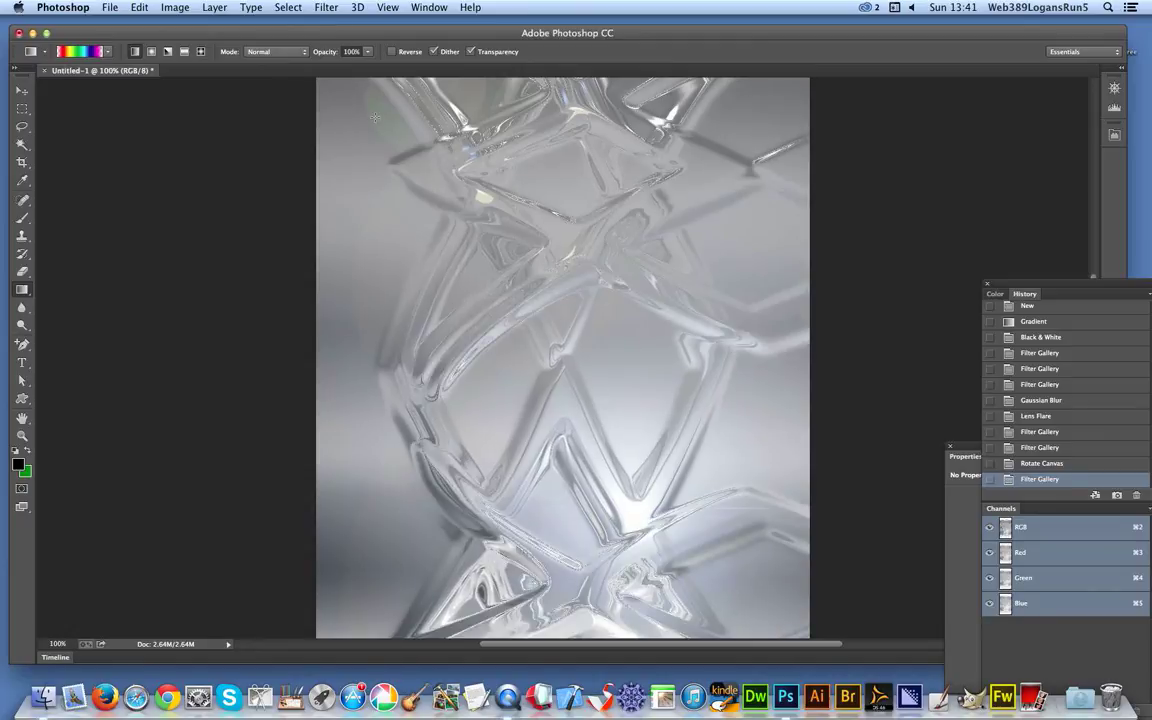
pyautogui.click(341, 8)
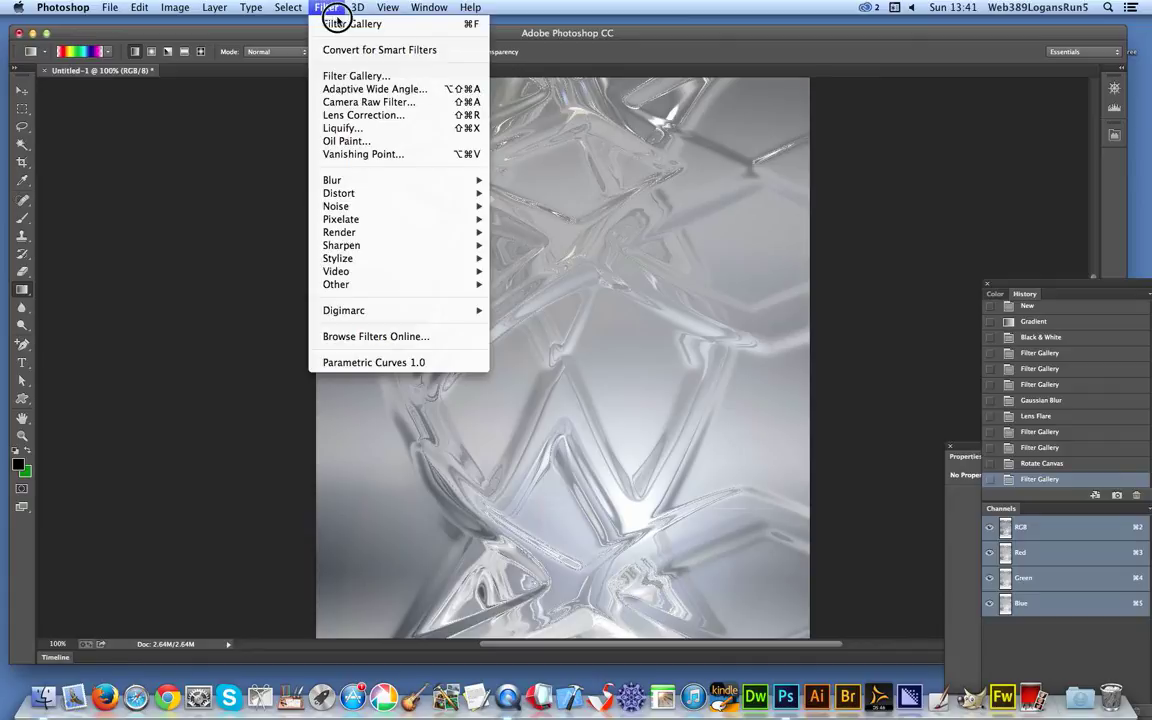
pyautogui.click(338, 26)
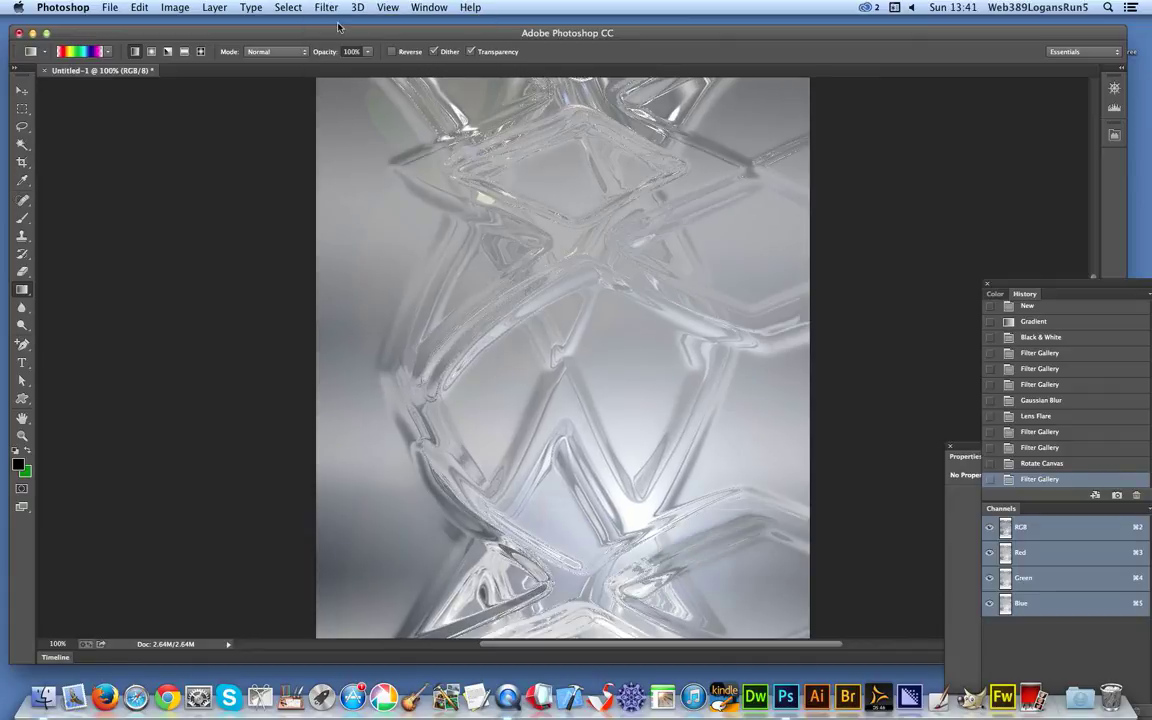
# Rotate the canvas another 90° clockwise to landscape and reapply the Glass filter twice.
pyautogui.click(203, 7)
pyautogui.moveTo(175, 7)
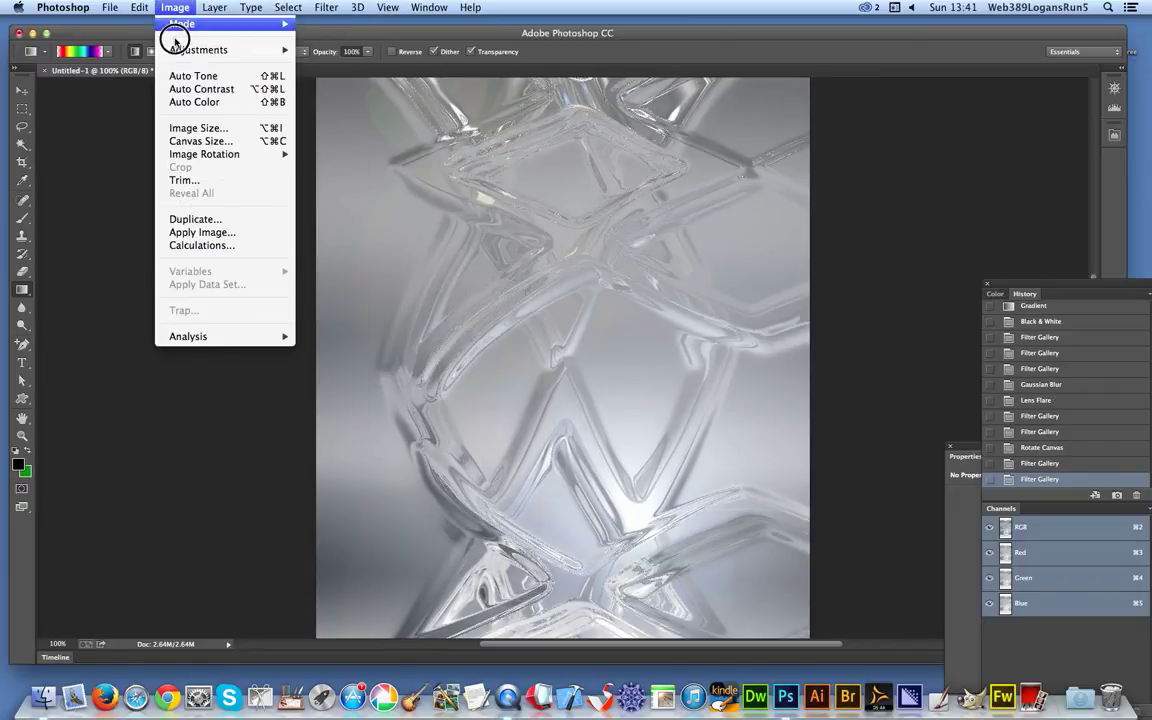
pyautogui.moveTo(278, 156)
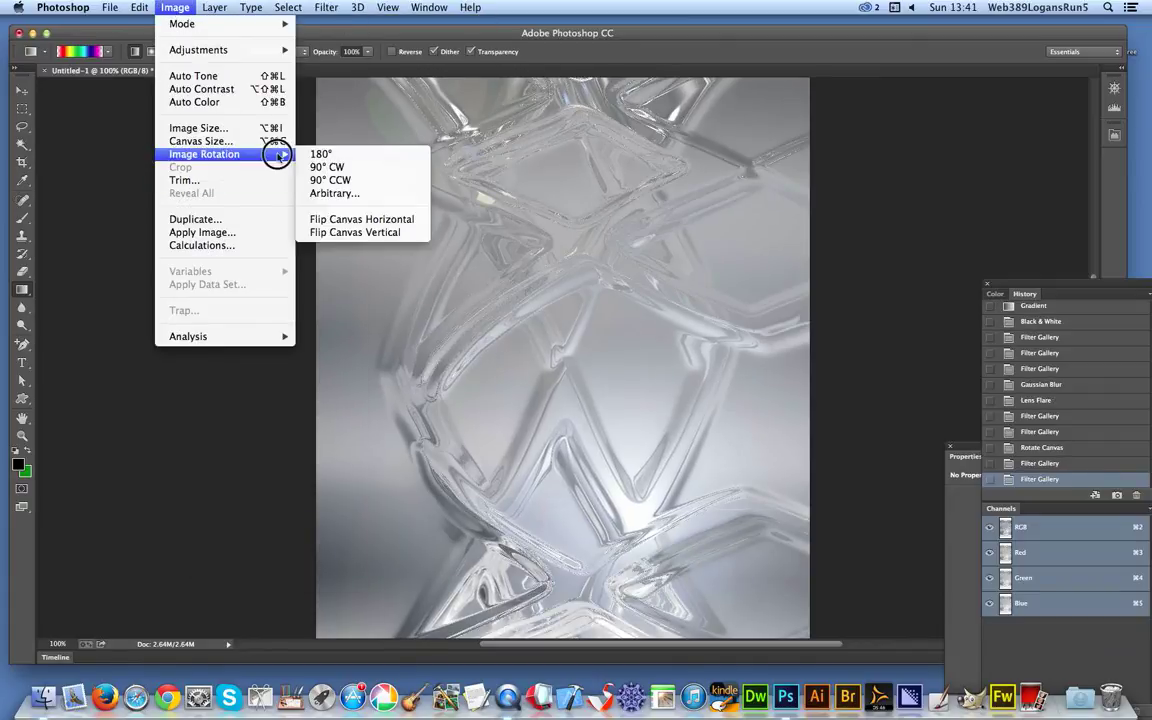
pyautogui.click(348, 167)
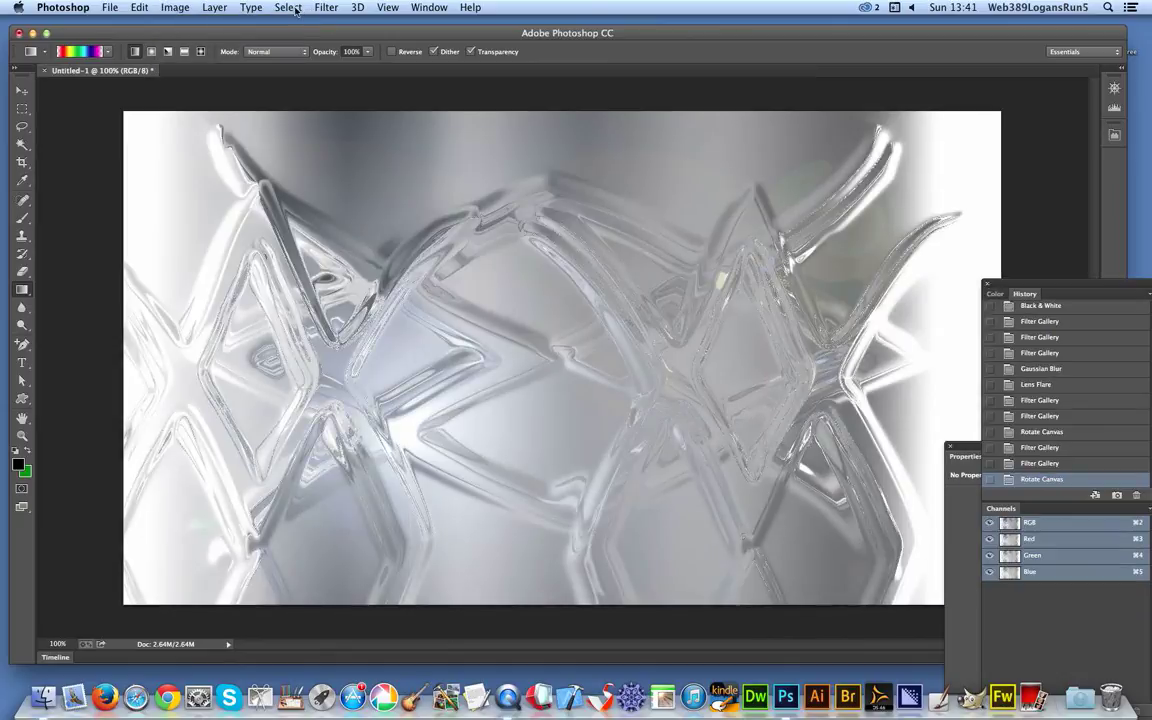
pyautogui.click(290, 7)
pyautogui.click(325, 7)
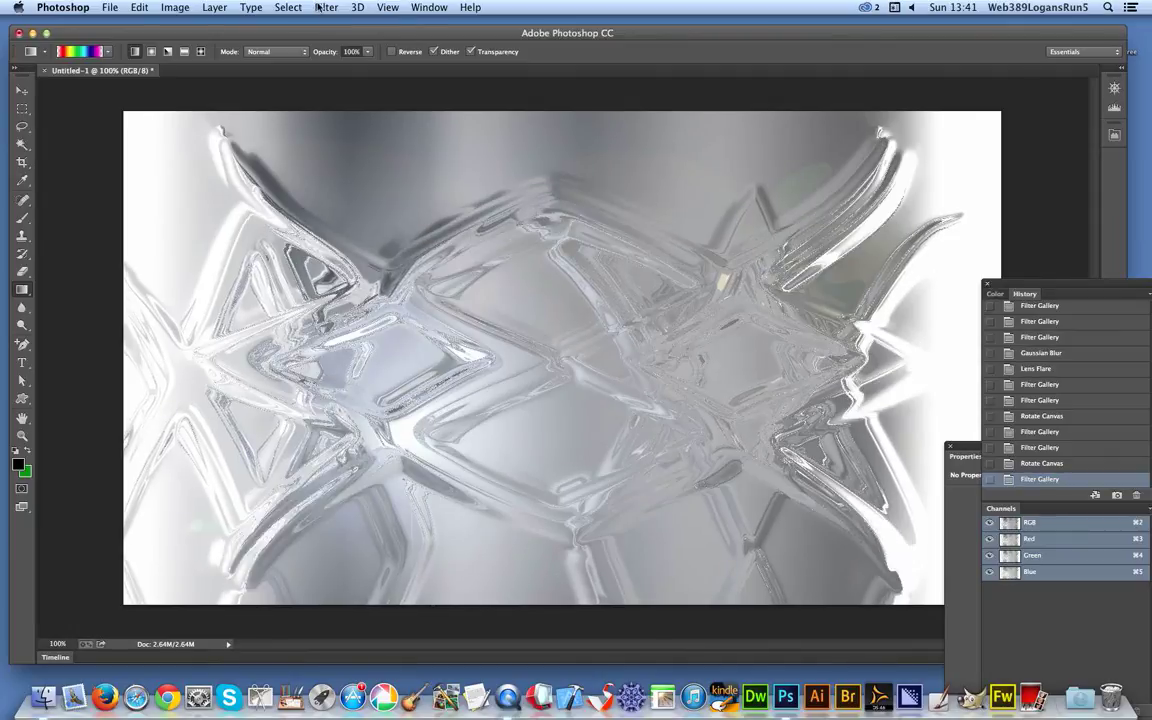
pyautogui.click(319, 7)
pyautogui.click(325, 24)
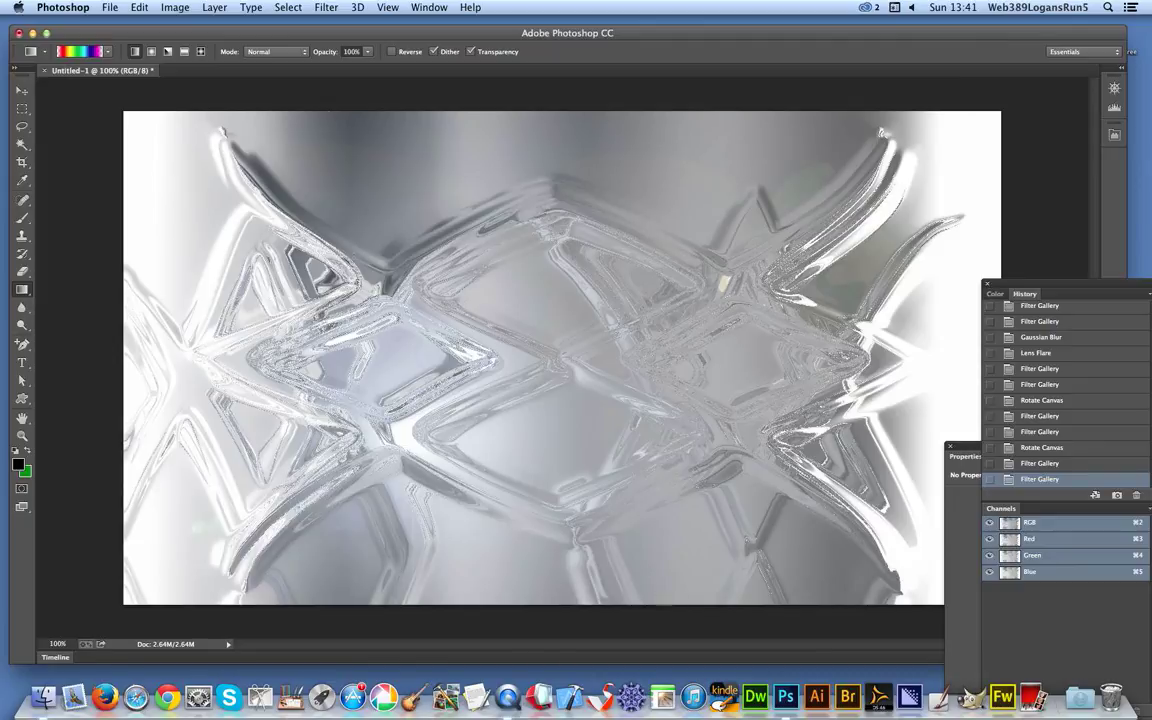
# Rotate the canvas 90° clockwise back to portrait and reapply the Glass filter twice.
pyautogui.click(180, 7)
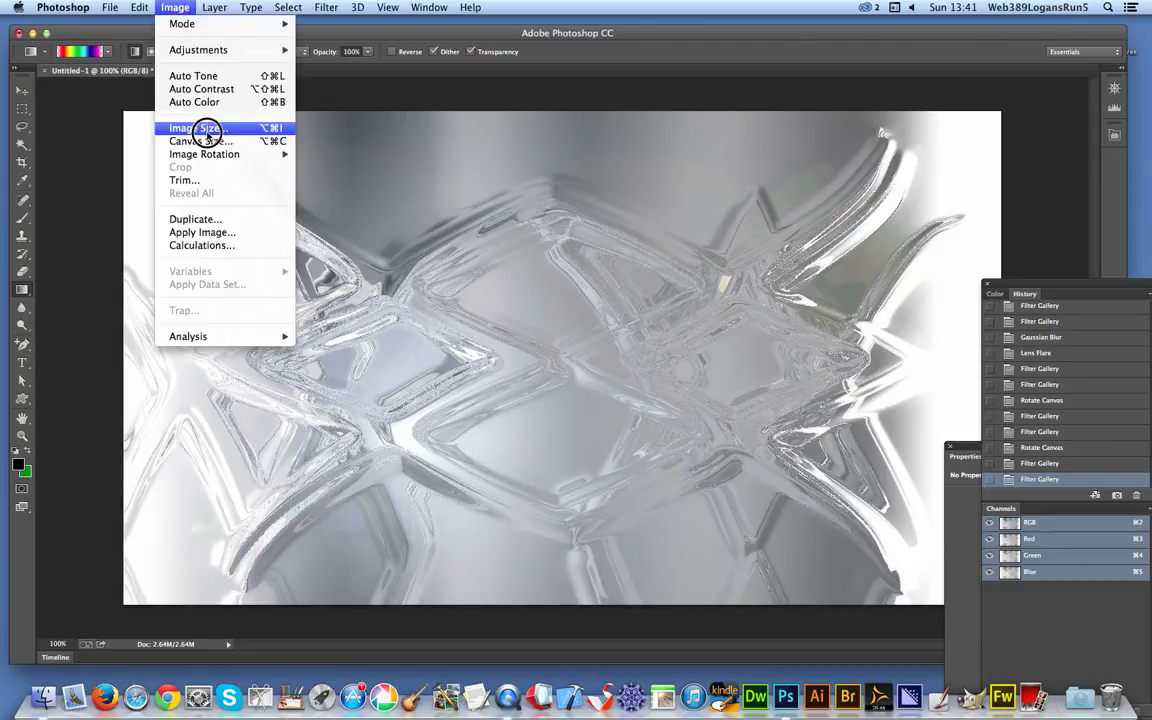
pyautogui.moveTo(208, 160)
pyautogui.click(322, 167)
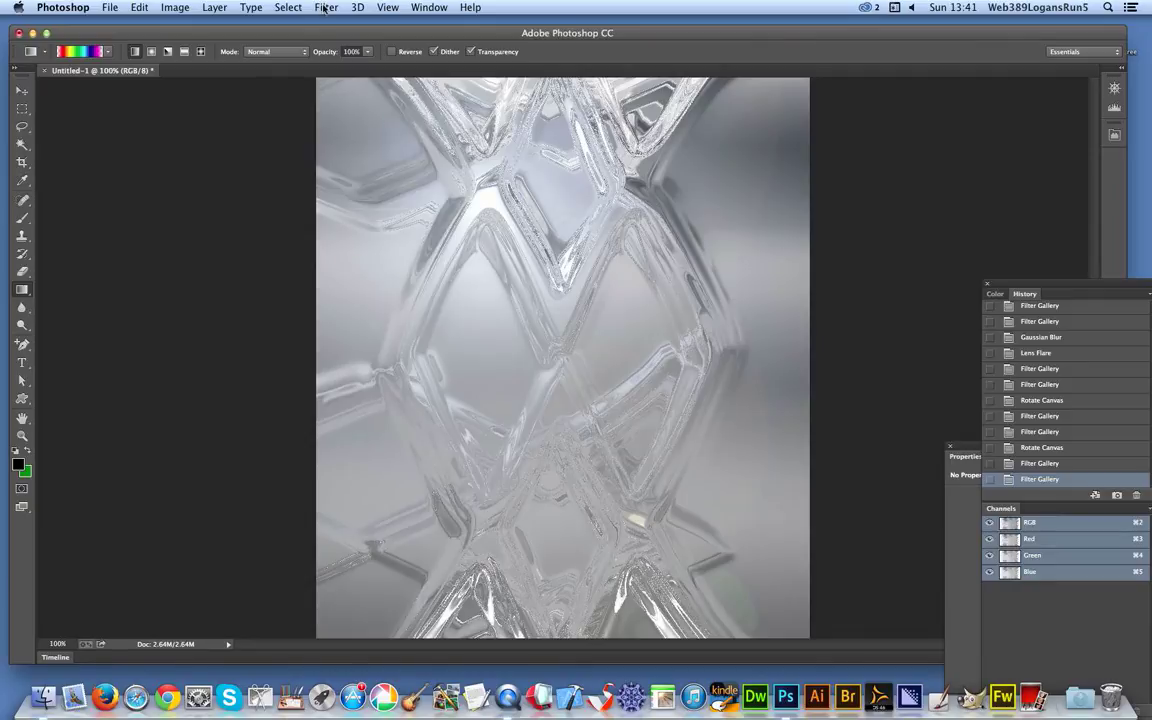
pyautogui.click(326, 7)
pyautogui.click(325, 23)
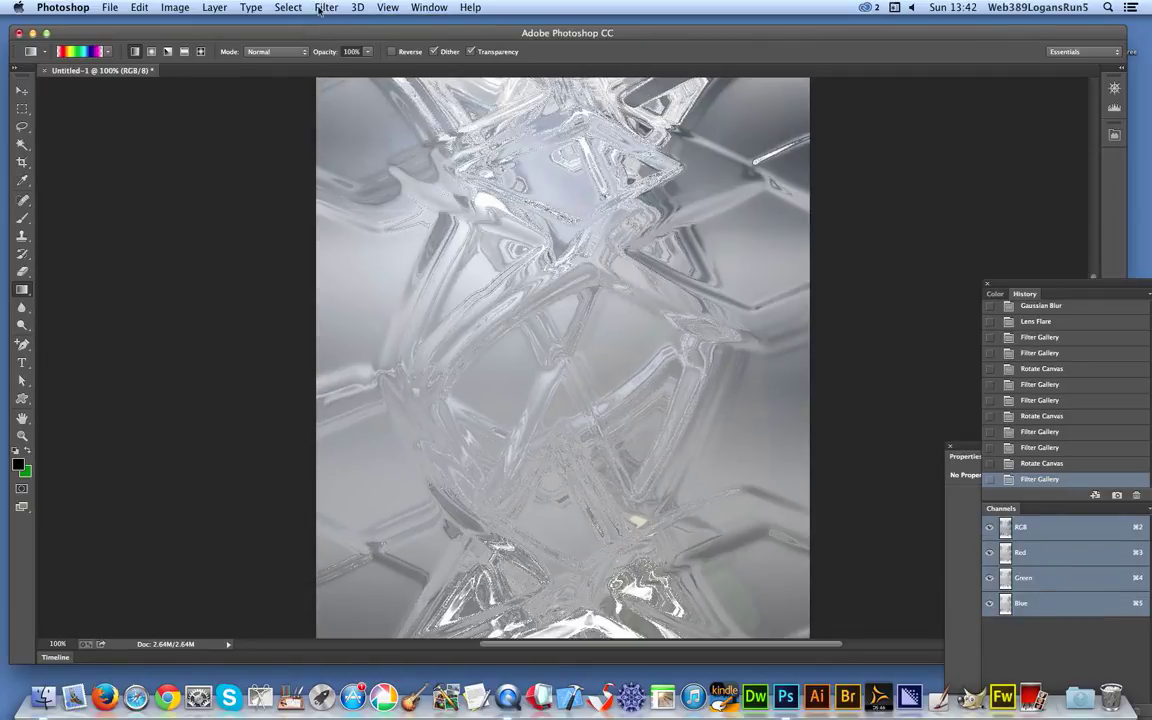
pyautogui.click(326, 7)
pyautogui.click(323, 21)
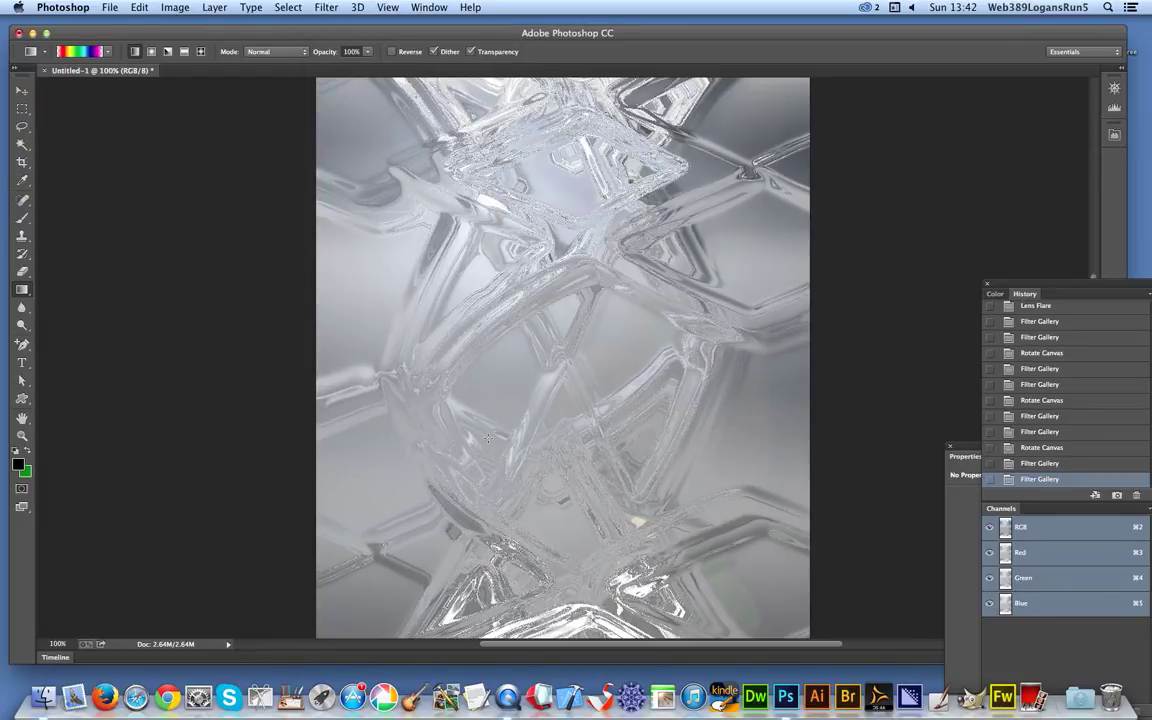
# Bring up the Curves adjustment dialog from Image > Adjustments.
pyautogui.click(175, 7)
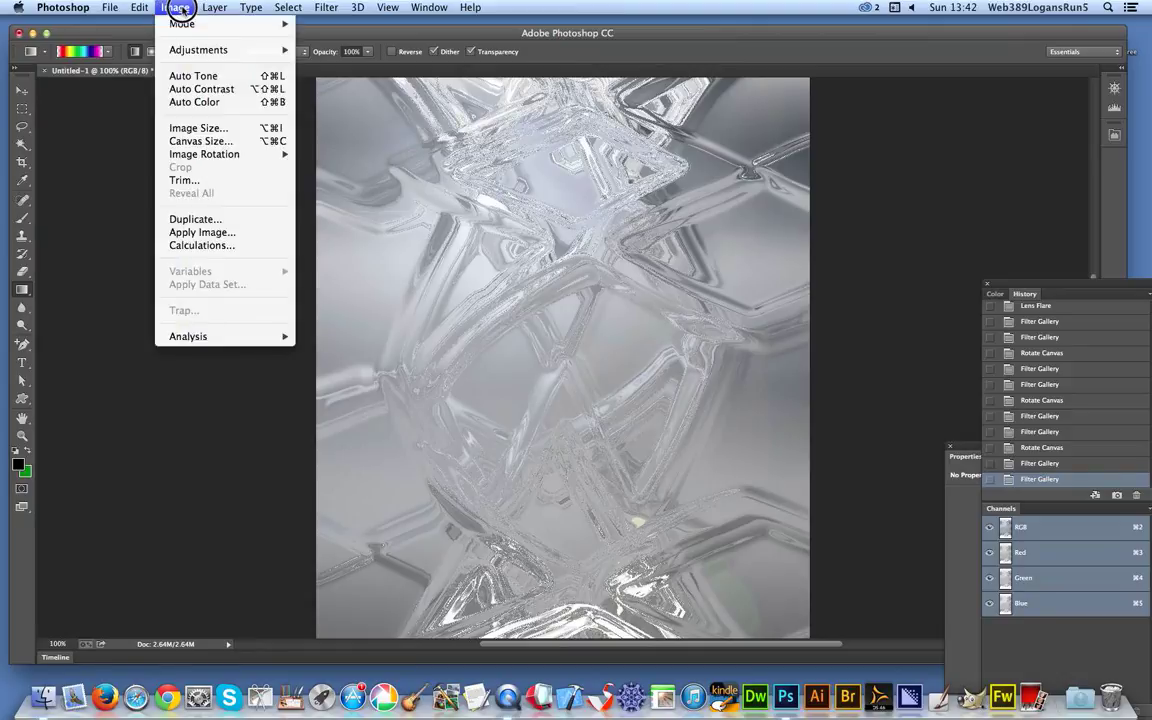
pyautogui.moveTo(193, 49)
pyautogui.click(310, 76)
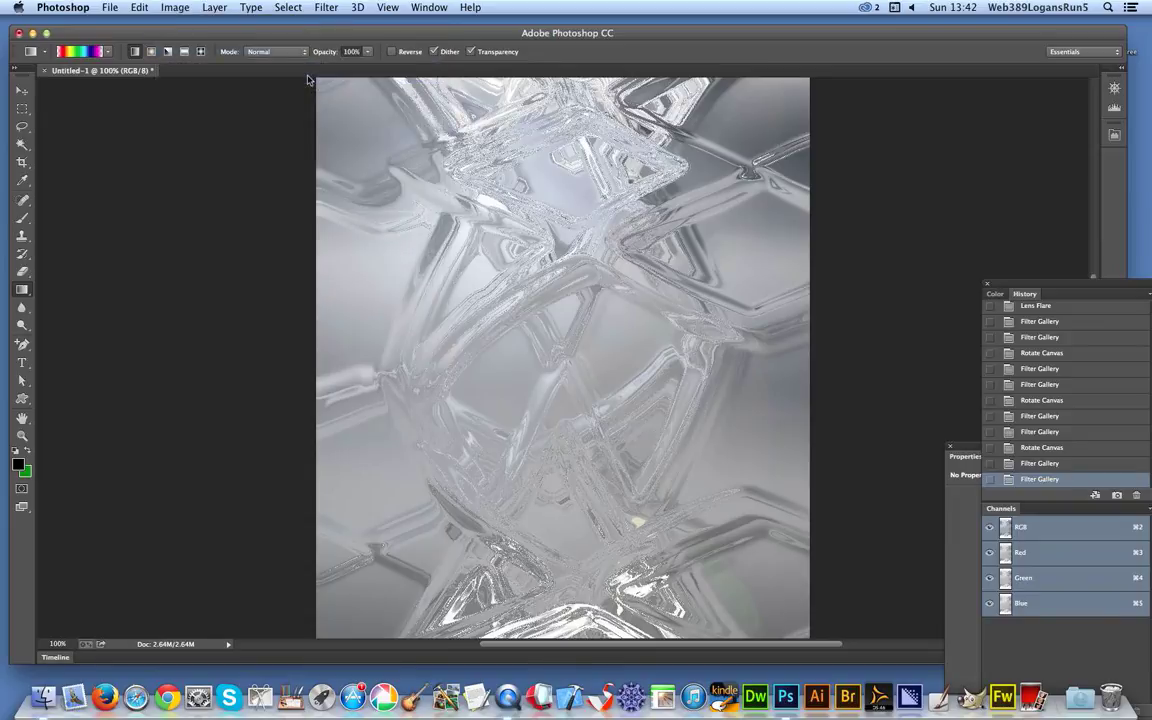
# Raise two points on the RGB curve into a steep S-curve for deeper shadows and brighter silver highlights.
pyautogui.moveTo(933, 419); pyautogui.dragTo(925, 400)
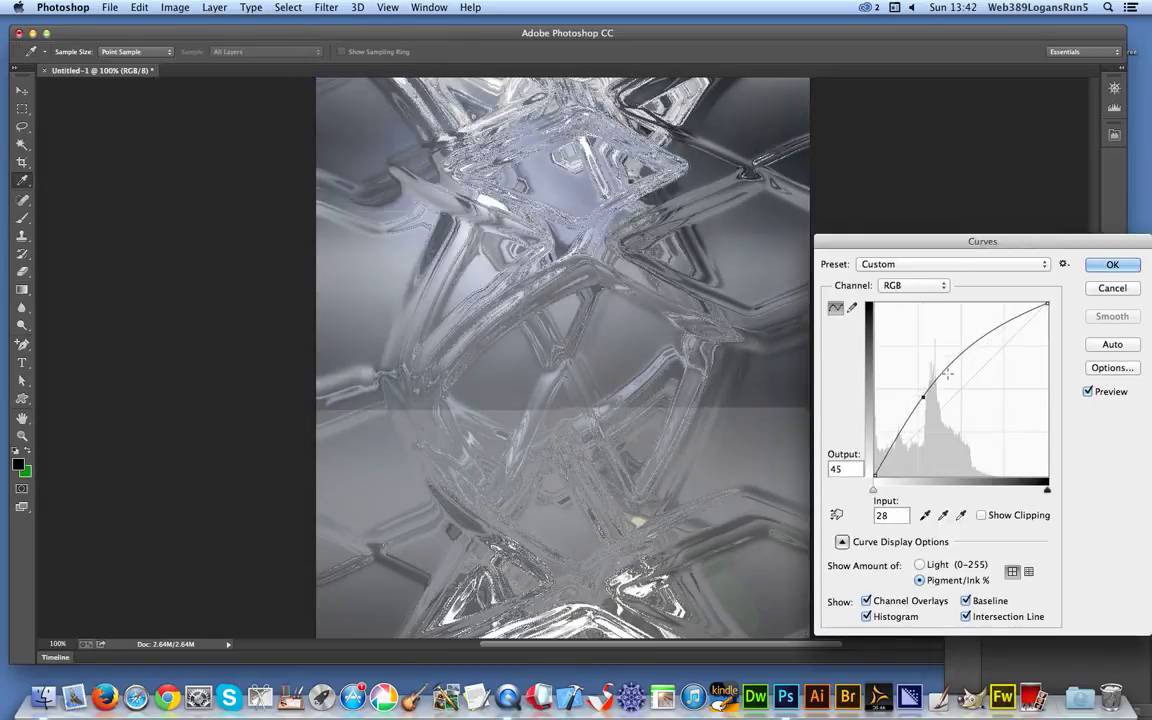
pyautogui.click(963, 362)
pyautogui.moveTo(963, 362); pyautogui.dragTo(953, 338)
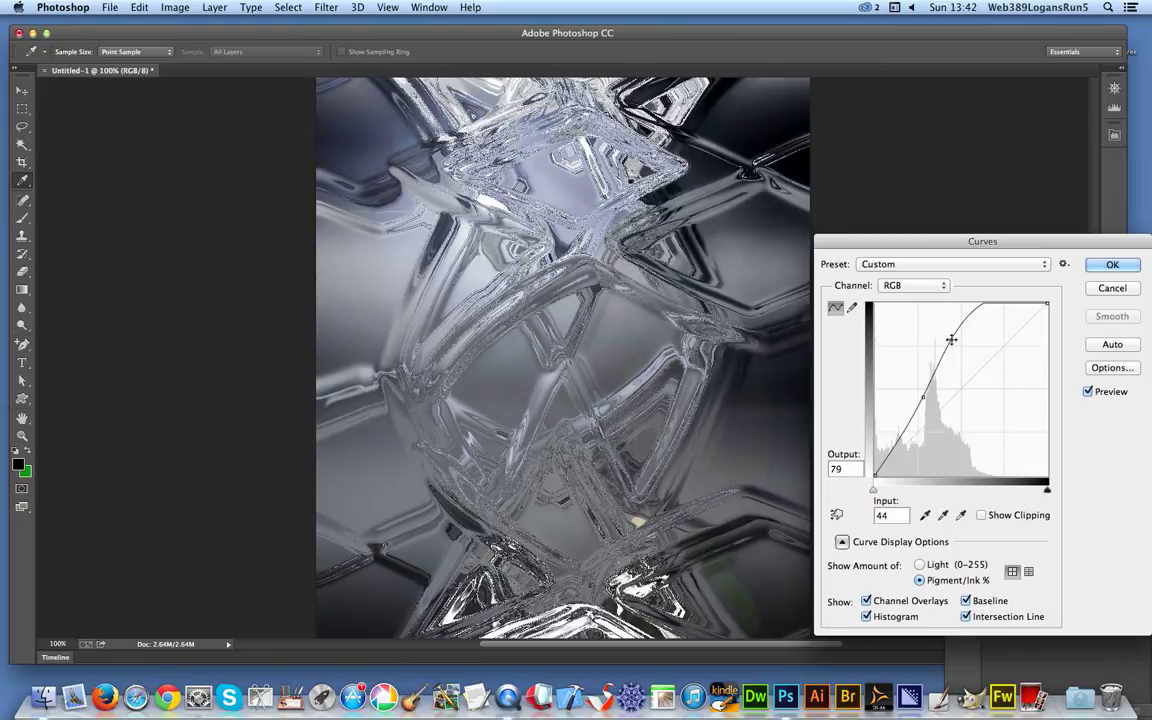
pyautogui.click(1112, 265)
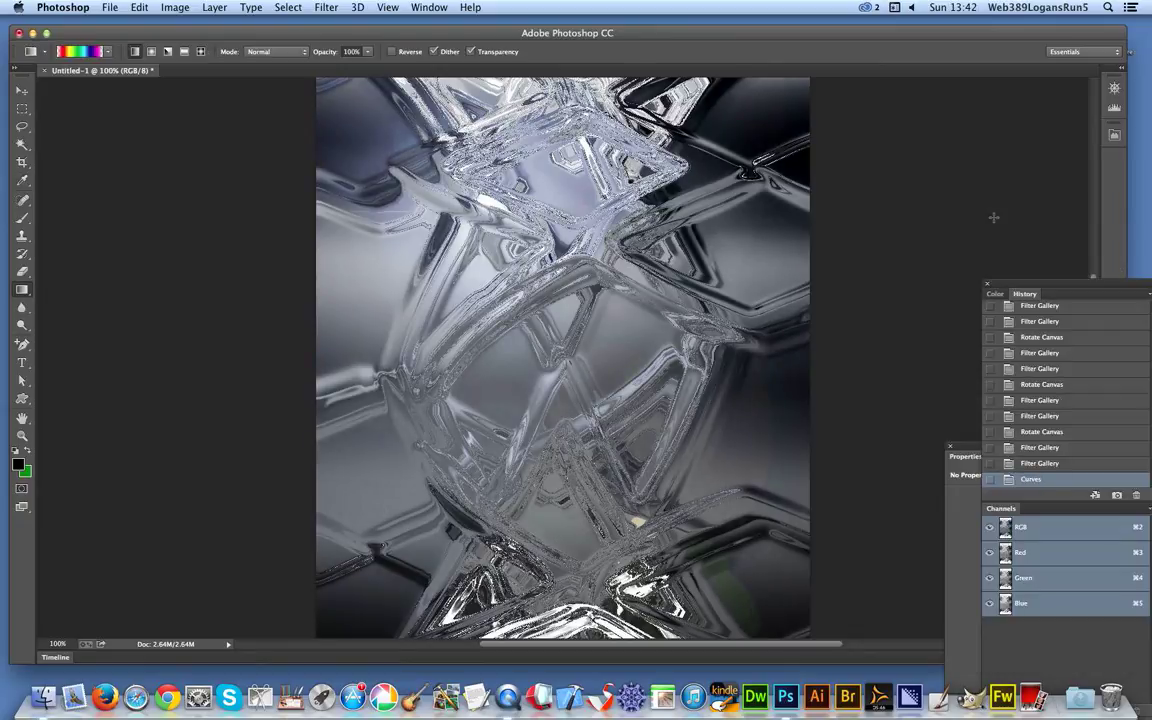